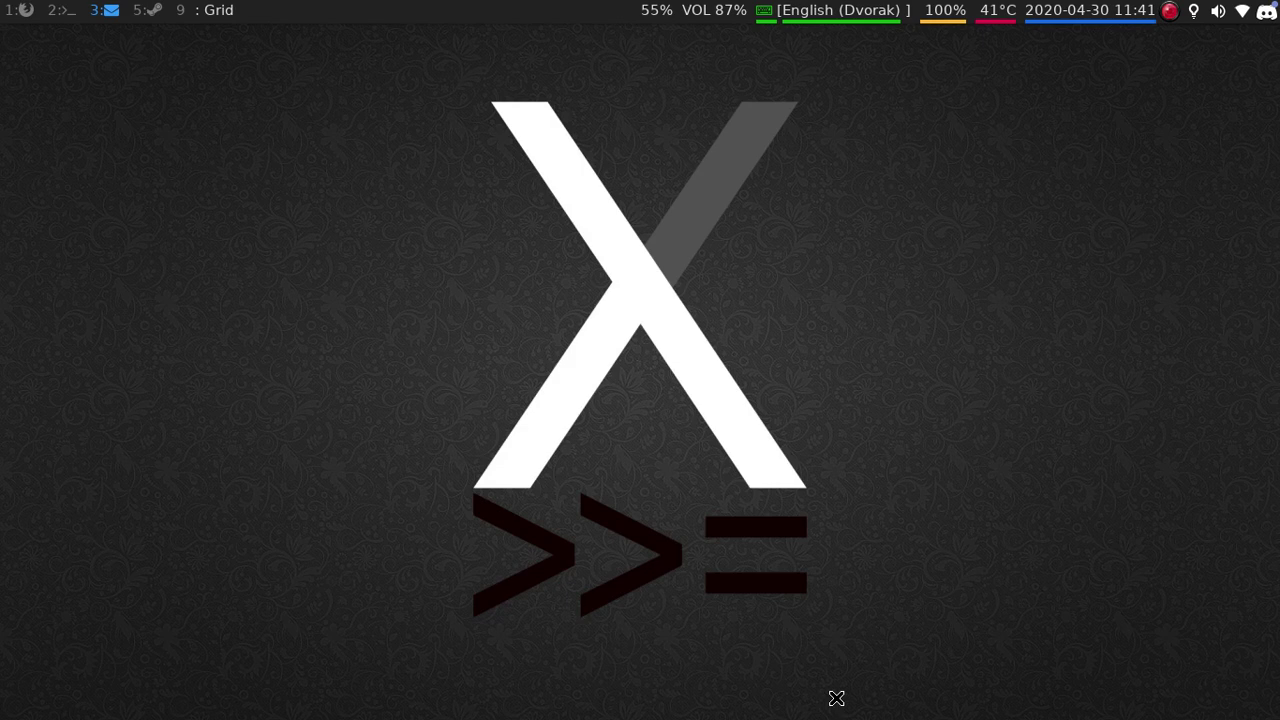
# - View the Arch Linux desktop screenshot on workspace 5 in full screen
pyautogui.press('super+5')
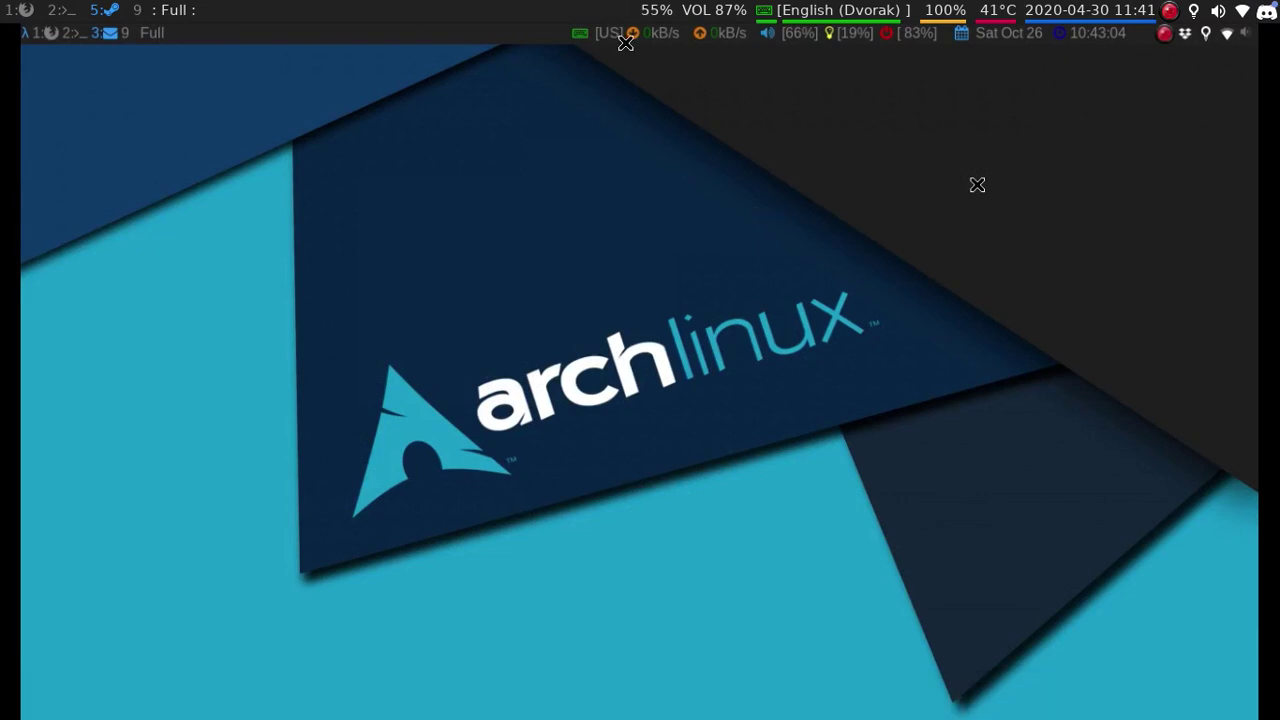
pyautogui.press('f')
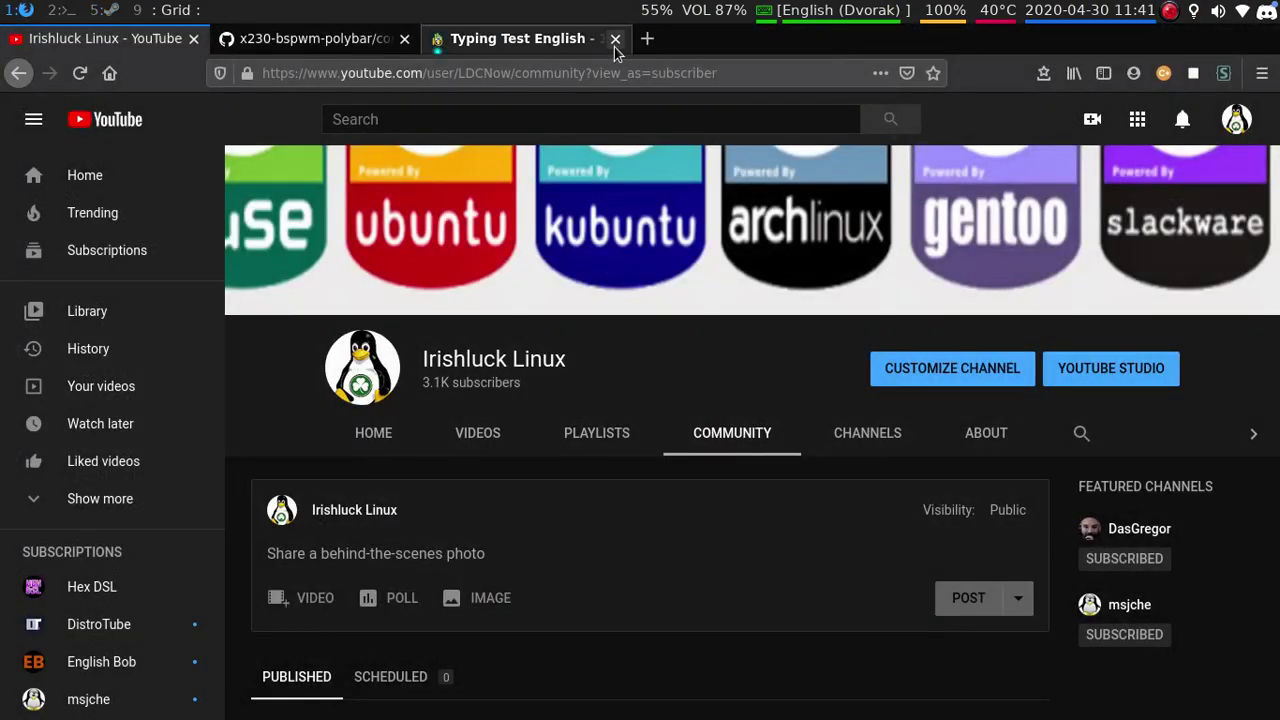
# - Close the typing test page in Firefox and open a new blank tab
pyautogui.click(615, 46)
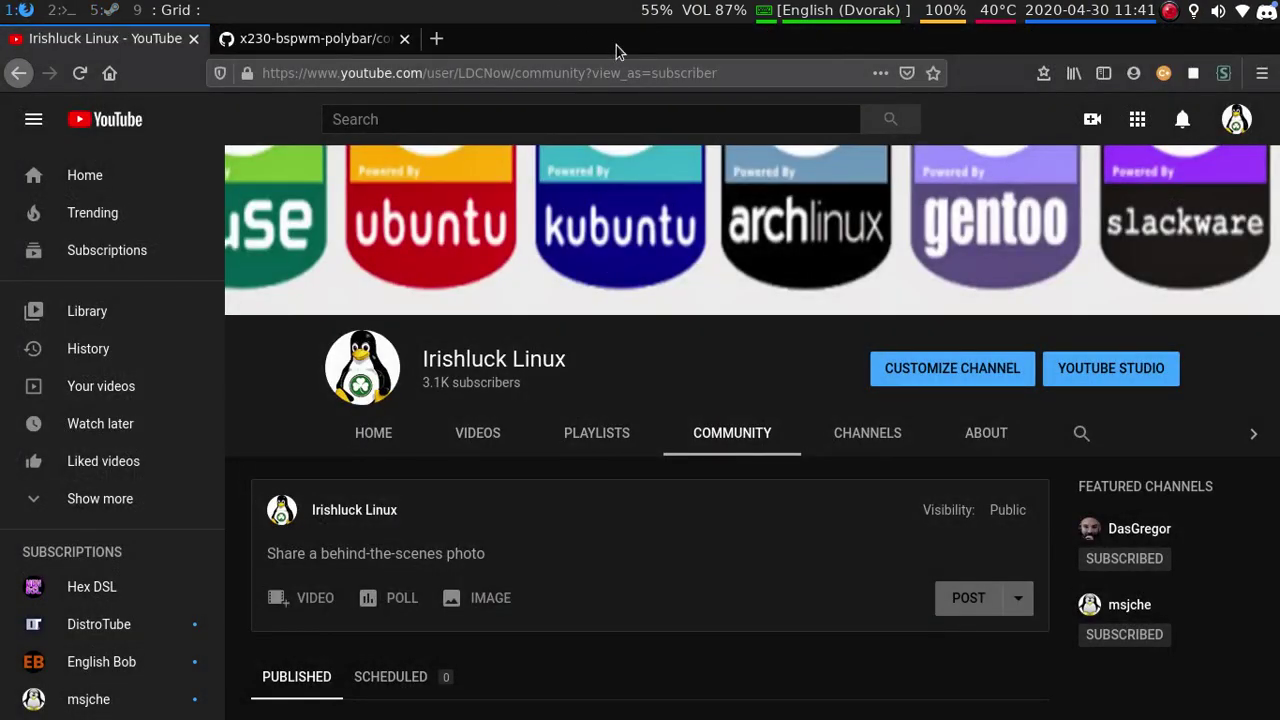
pyautogui.click(437, 40)
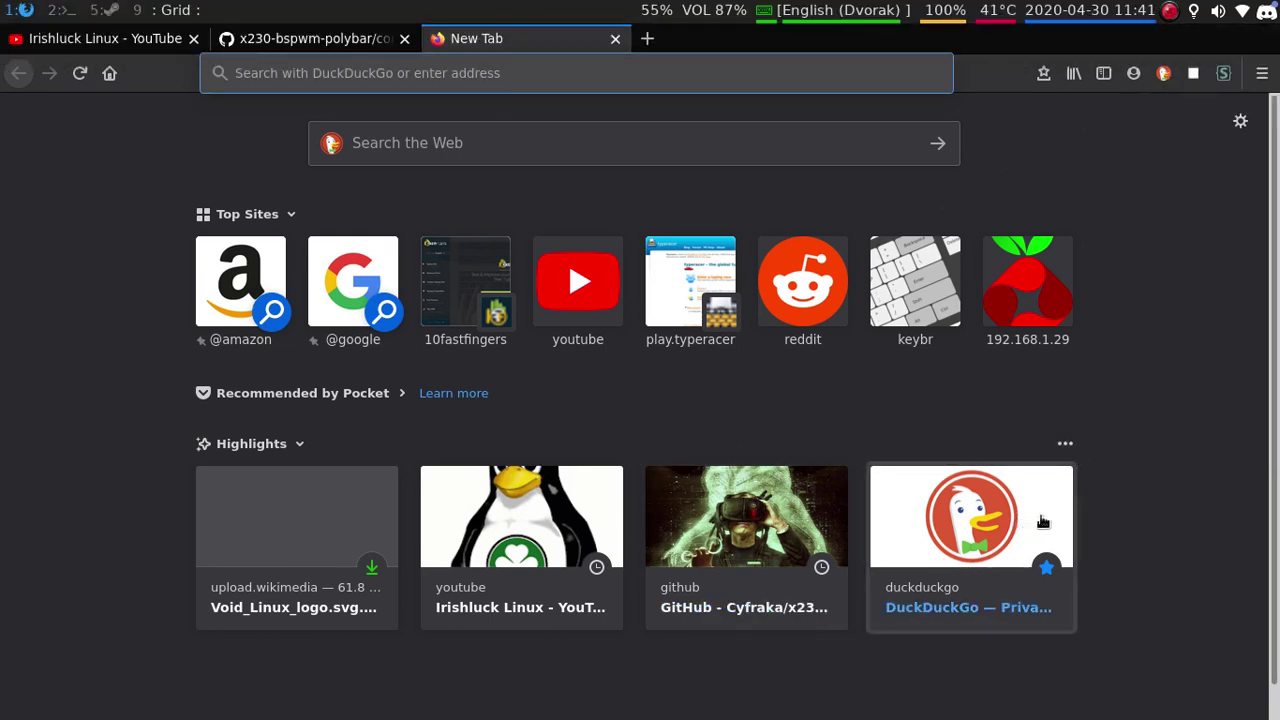
pyautogui.scroll(-1, 1027, 439)
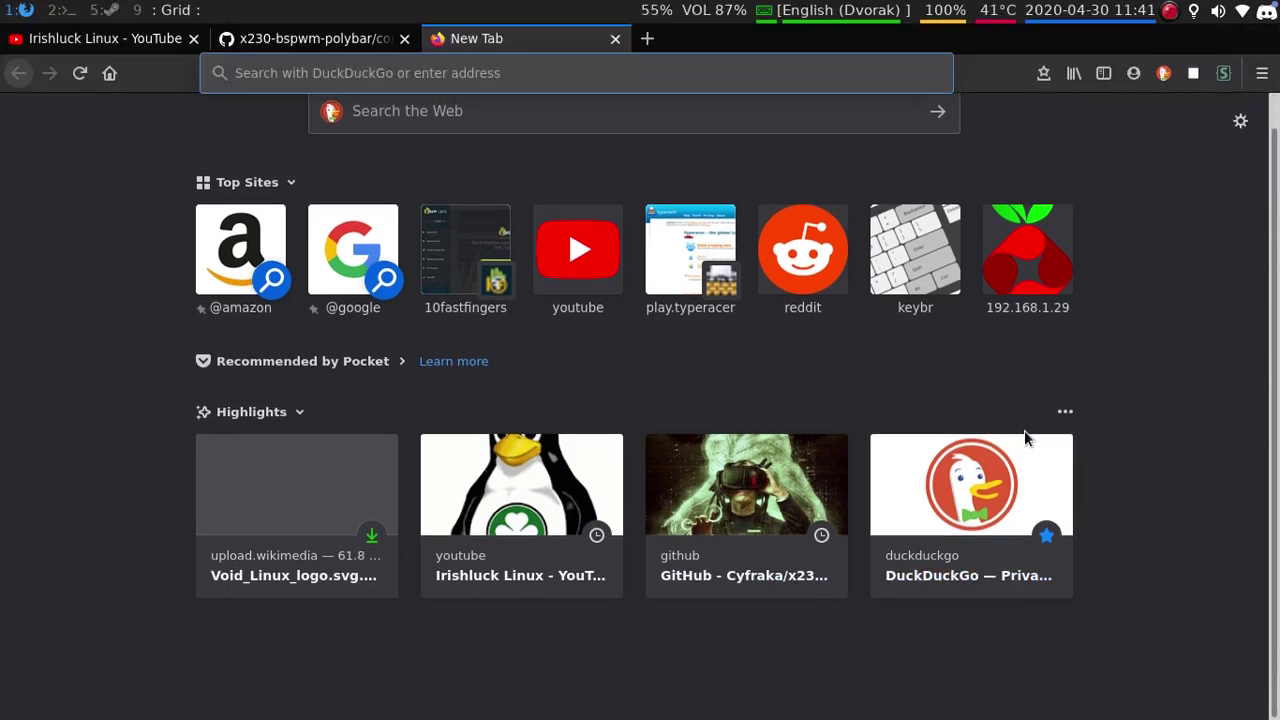
# - Open a terminal on workspace 3 and switch the window layout to ThreeCol
pyautogui.press('super+3')
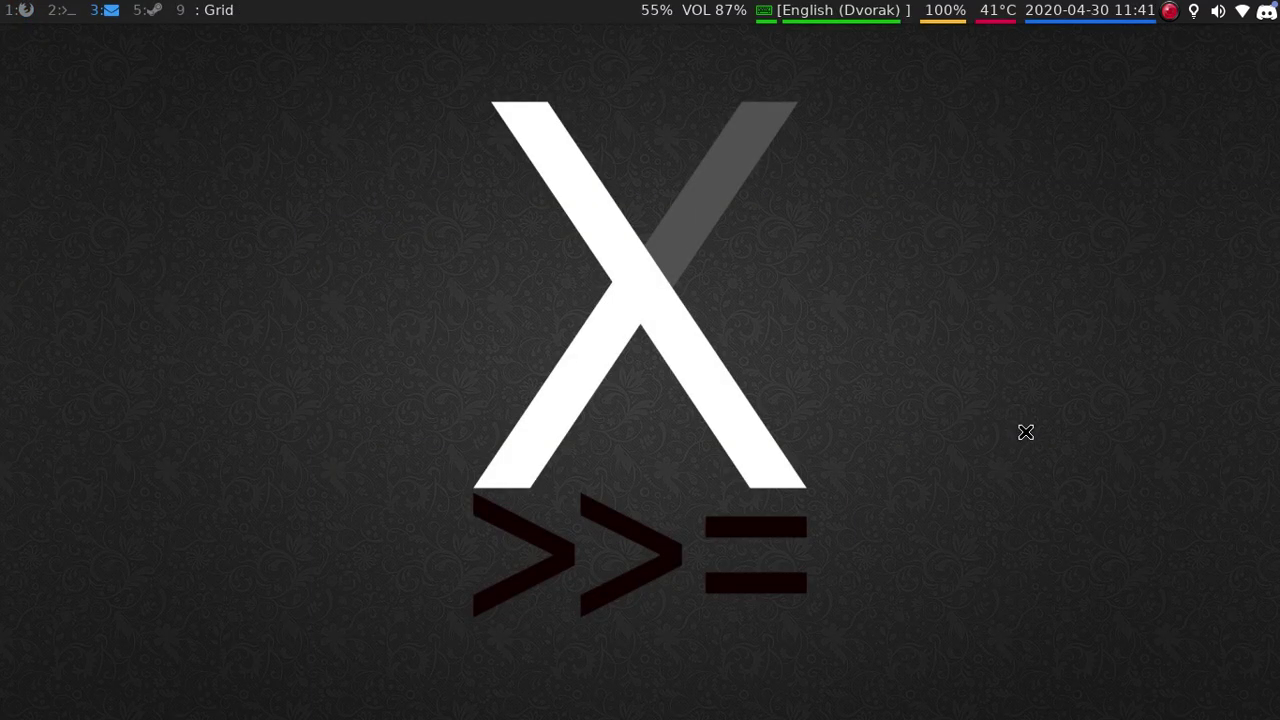
pyautogui.press('super+Return')
pyautogui.write('eX')
pyautogui.press('BackSpace')
pyautogui.press('BackSpace')
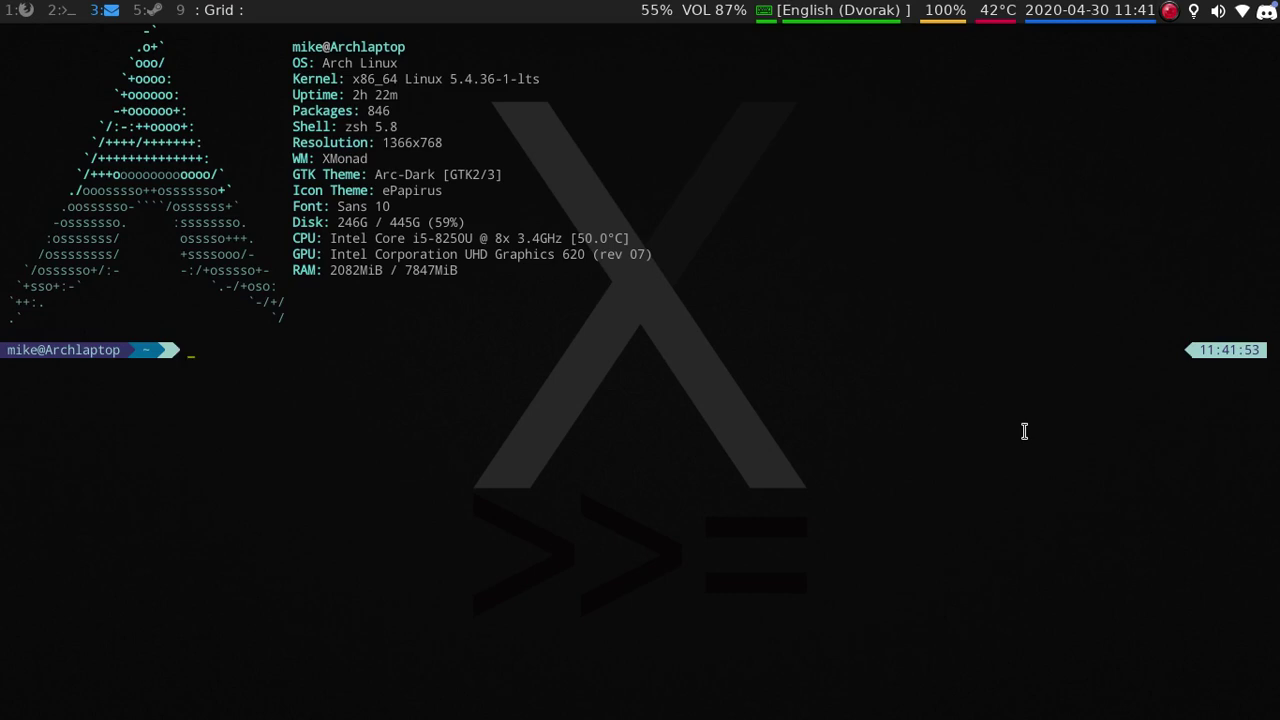
pyautogui.press('super+space')
# - Open ~/.xmonad/xmonad.hs in Vim in a second window, choosing to edit it anyway despite the existing swap file
pyautogui.press('super+shift+Return')
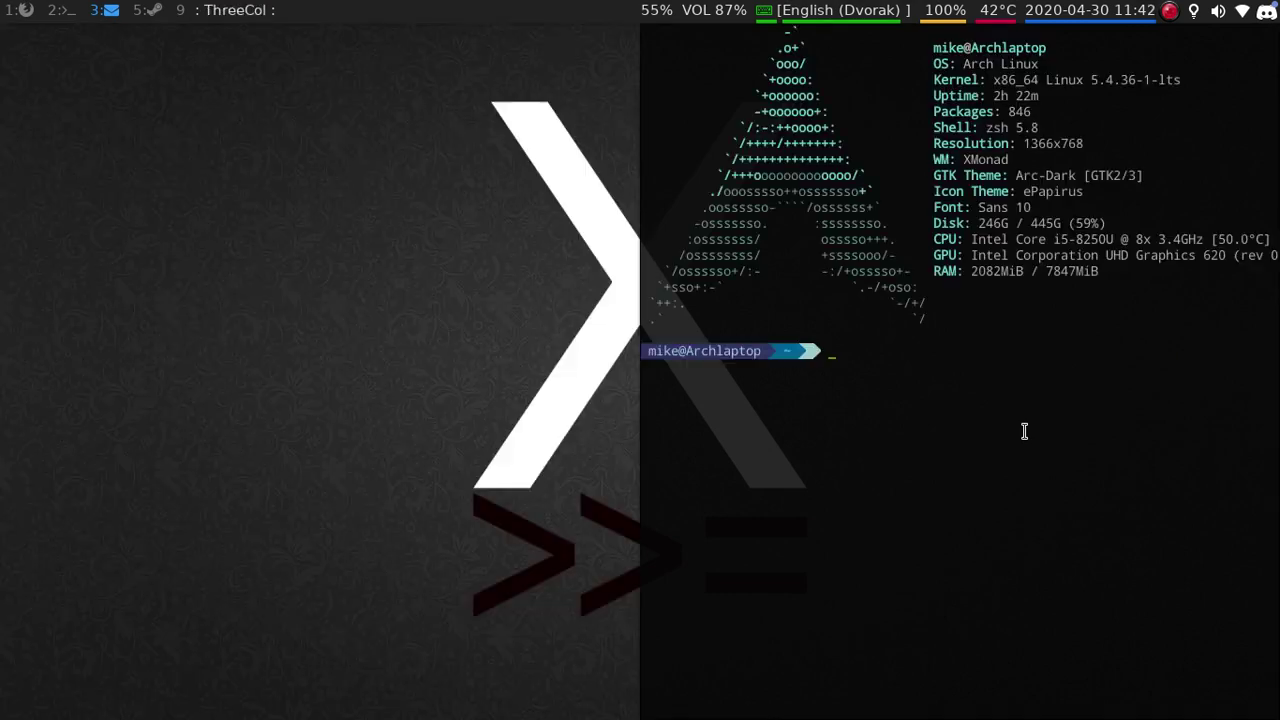
pyautogui.write('e')
pyautogui.press('Return')
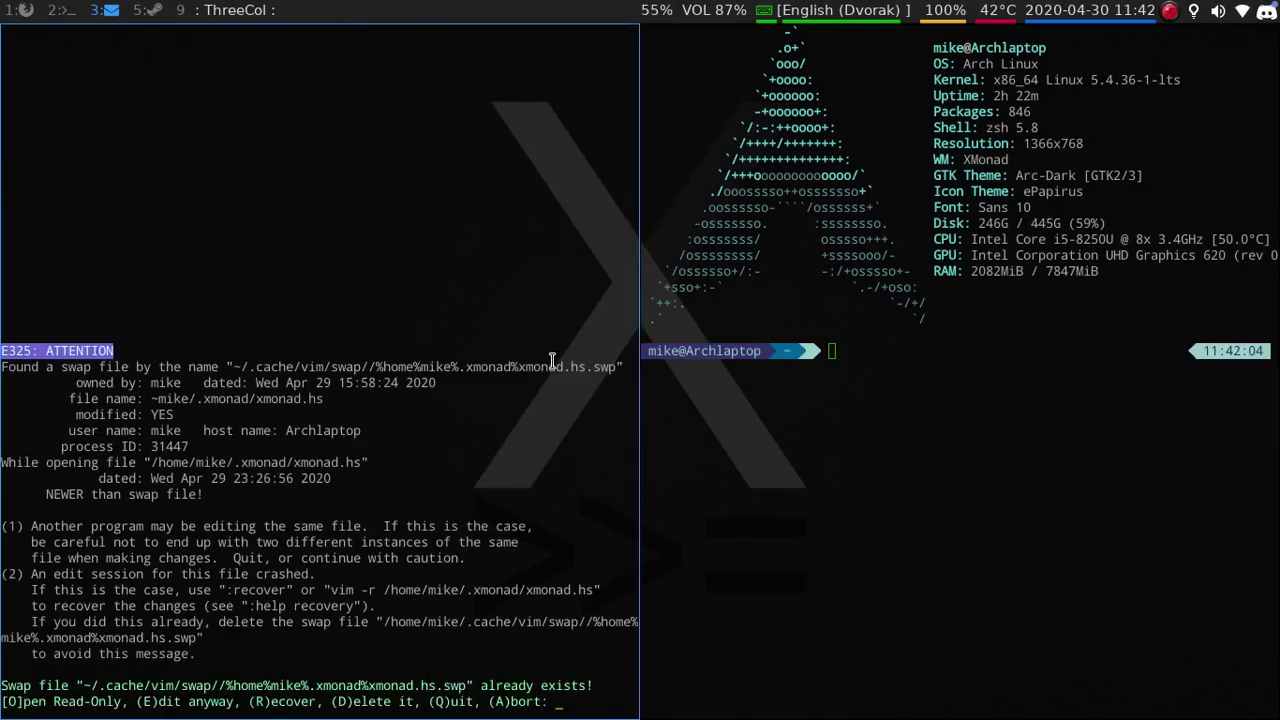
pyautogui.press('e')
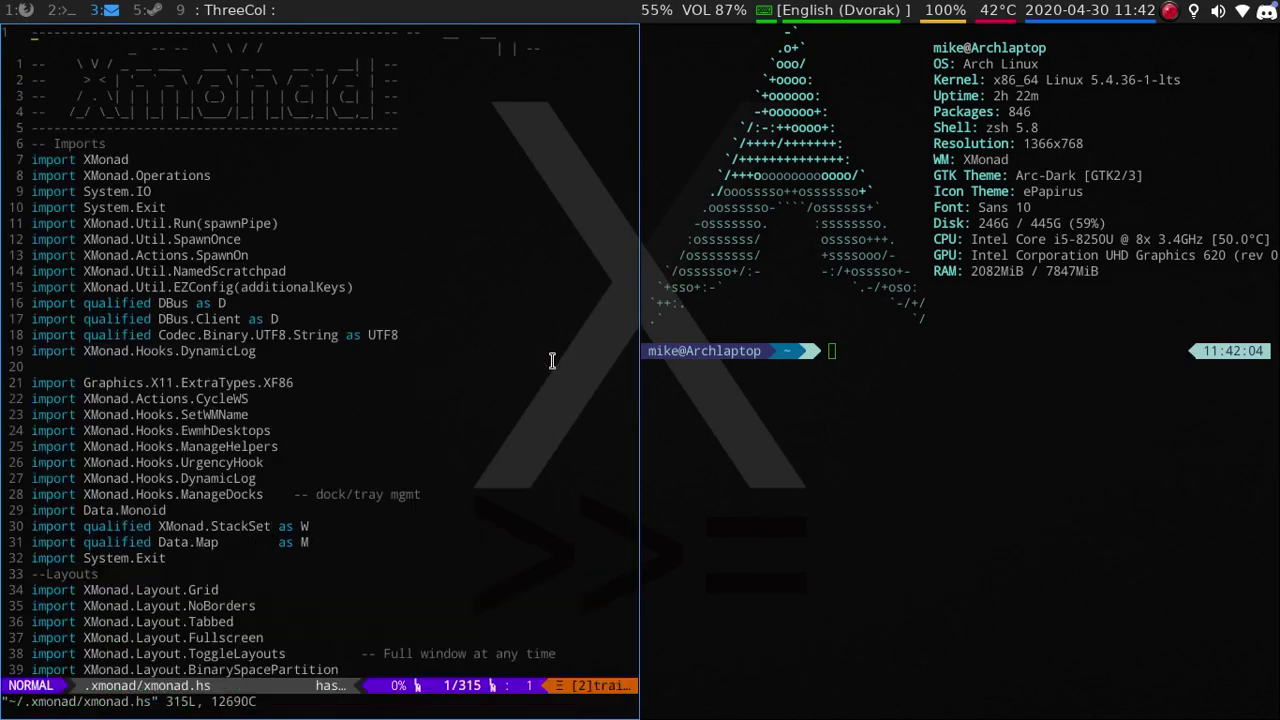
# - Open .xmonad/xmonad.hs.backup in Vim in the free terminal beside the current configuration
pyautogui.write('vim .x')
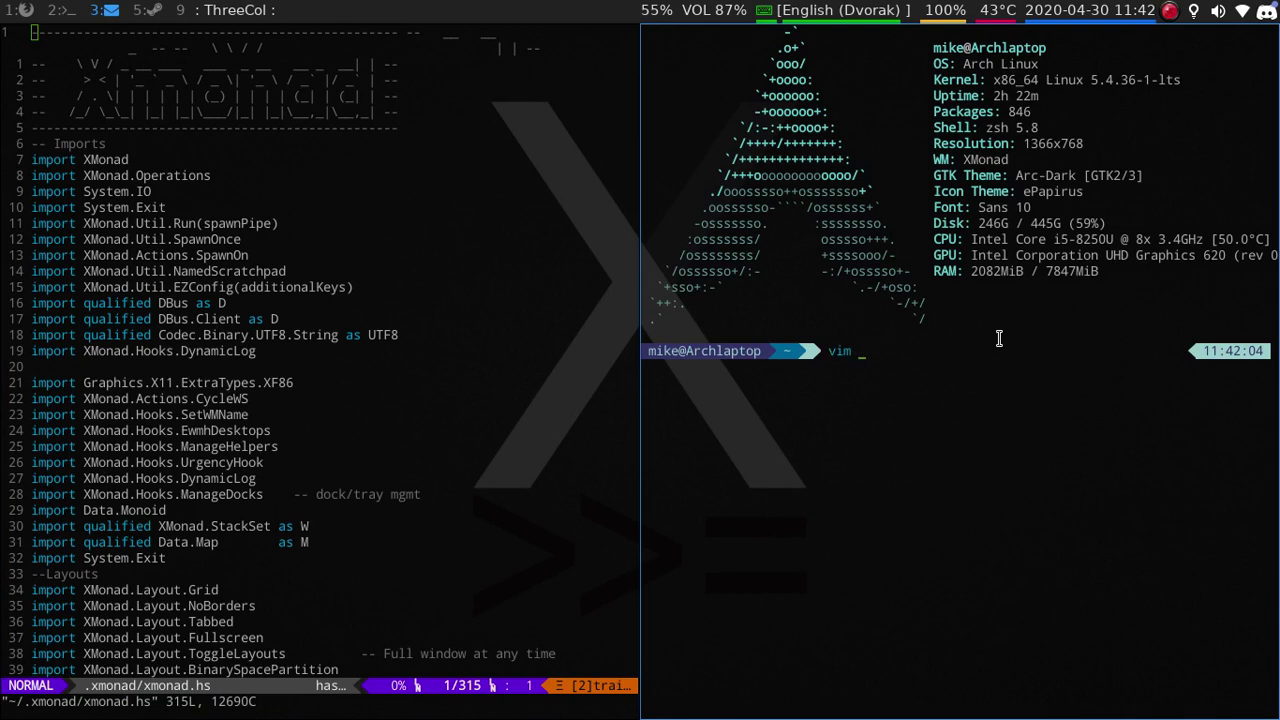
pyautogui.write('monad/xmonad.')
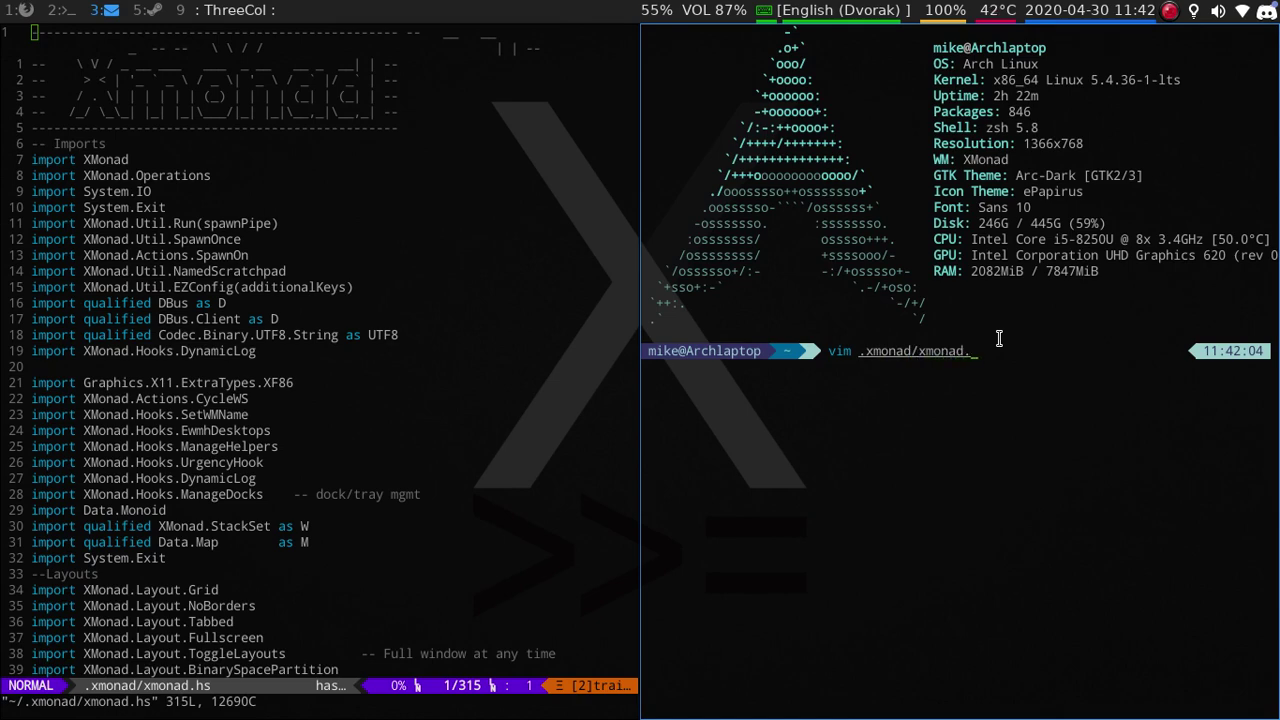
pyautogui.write('hs.backup')
pyautogui.press('Return')
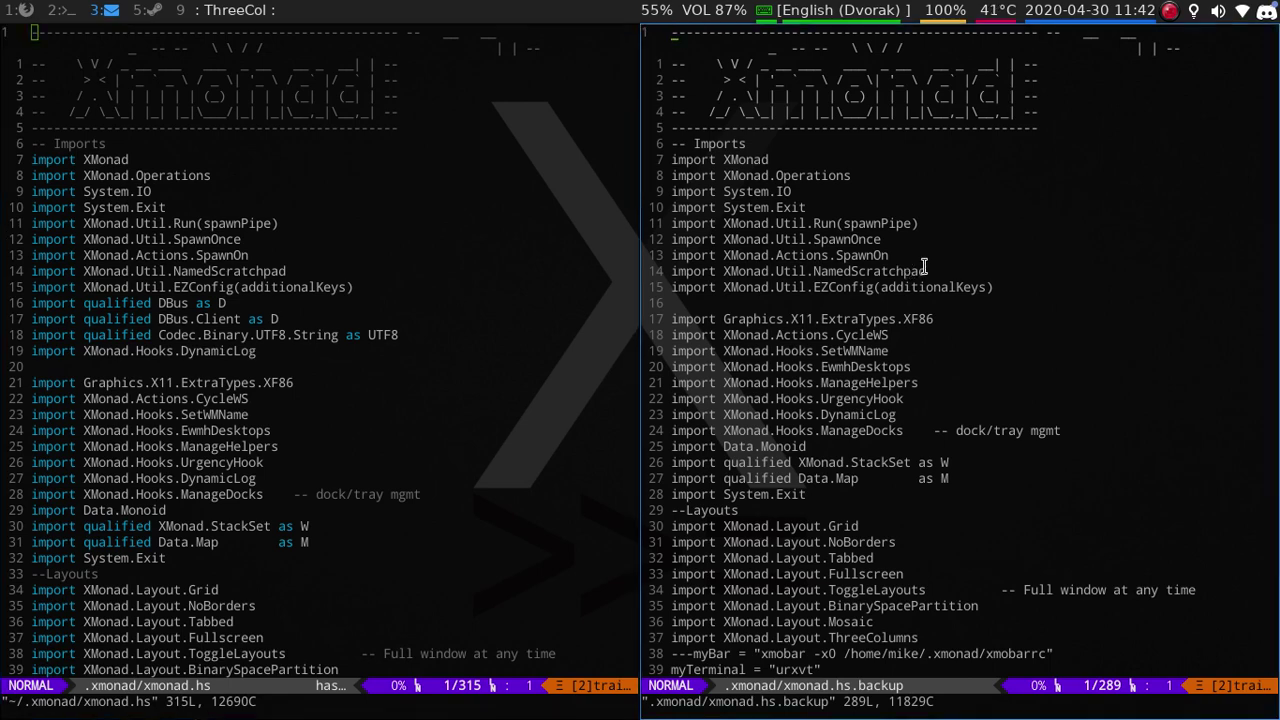
# - Examine the main function with its xmobar log hook near the end of xmonad.hs.backup
pyautogui.hotkey('shift', 'g')
pyautogui.press('k')
pyautogui.press('k')
pyautogui.press('k')
pyautogui.press('k')
pyautogui.press('k')
pyautogui.press('k')
pyautogui.press('k')
pyautogui.press('k')
pyautogui.press('k')
pyautogui.press('k')
pyautogui.press('k')
pyautogui.press('k')
pyautogui.press('k')
pyautogui.press('k')
pyautogui.press('k')
pyautogui.press('k')
pyautogui.press('k')
pyautogui.press('k')
pyautogui.press('k')
pyautogui.press('k')
pyautogui.press('k')
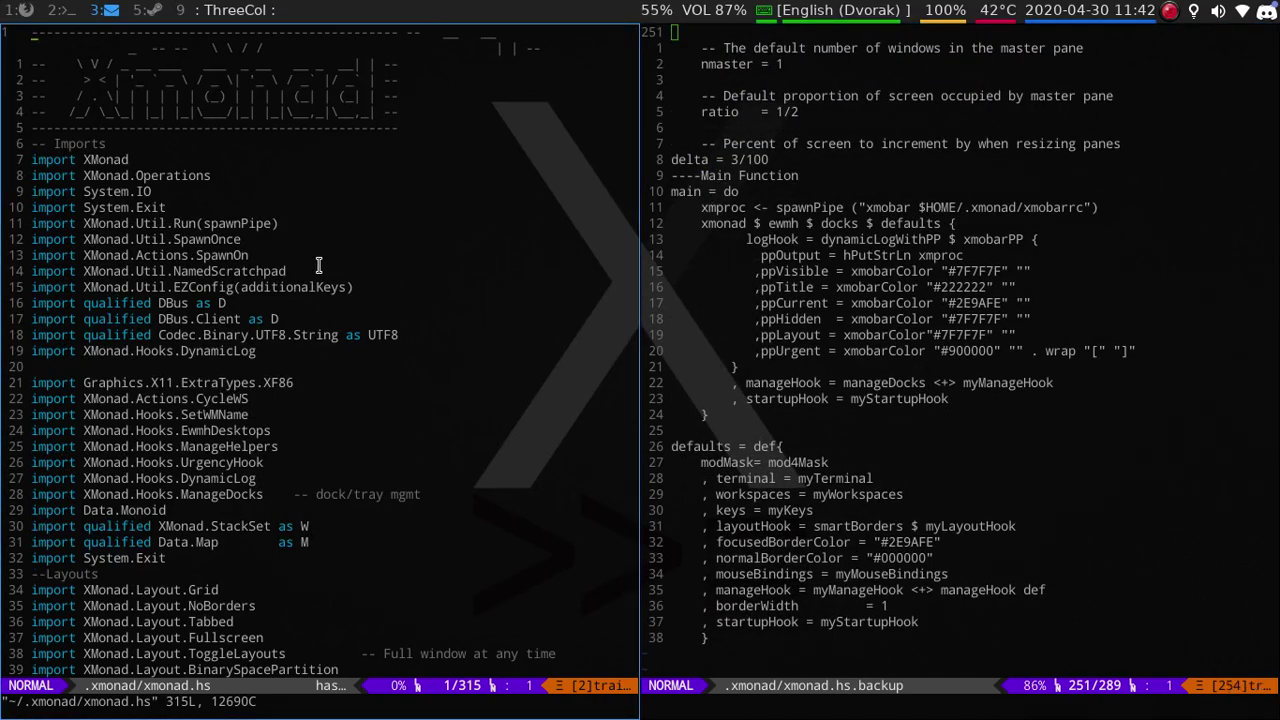
# - Examine the D-Bus main function, myLogHook and dbusOutput near the end of xmonad.hs
pyautogui.hotkey('shift', 'g')
pyautogui.press('k')
pyautogui.press('k')
pyautogui.press('k')
pyautogui.press('k')
pyautogui.press('k')
pyautogui.press('k')
pyautogui.press('k')
pyautogui.press('k')
pyautogui.press('k')
pyautogui.press('k')
pyautogui.press('k')
pyautogui.press('k')
pyautogui.press('k')
pyautogui.press('k')
pyautogui.press('k')
pyautogui.press('k')
pyautogui.press('k')
pyautogui.press('k')
pyautogui.press('k')
pyautogui.press('k')
pyautogui.press('k')
pyautogui.press('k')
pyautogui.press('k')
pyautogui.press('k')
pyautogui.press('k')
pyautogui.press('k')
pyautogui.press('k')
pyautogui.press('k')
pyautogui.press('k')
pyautogui.press('k')
pyautogui.press('k')
pyautogui.press('k')
pyautogui.press('k')
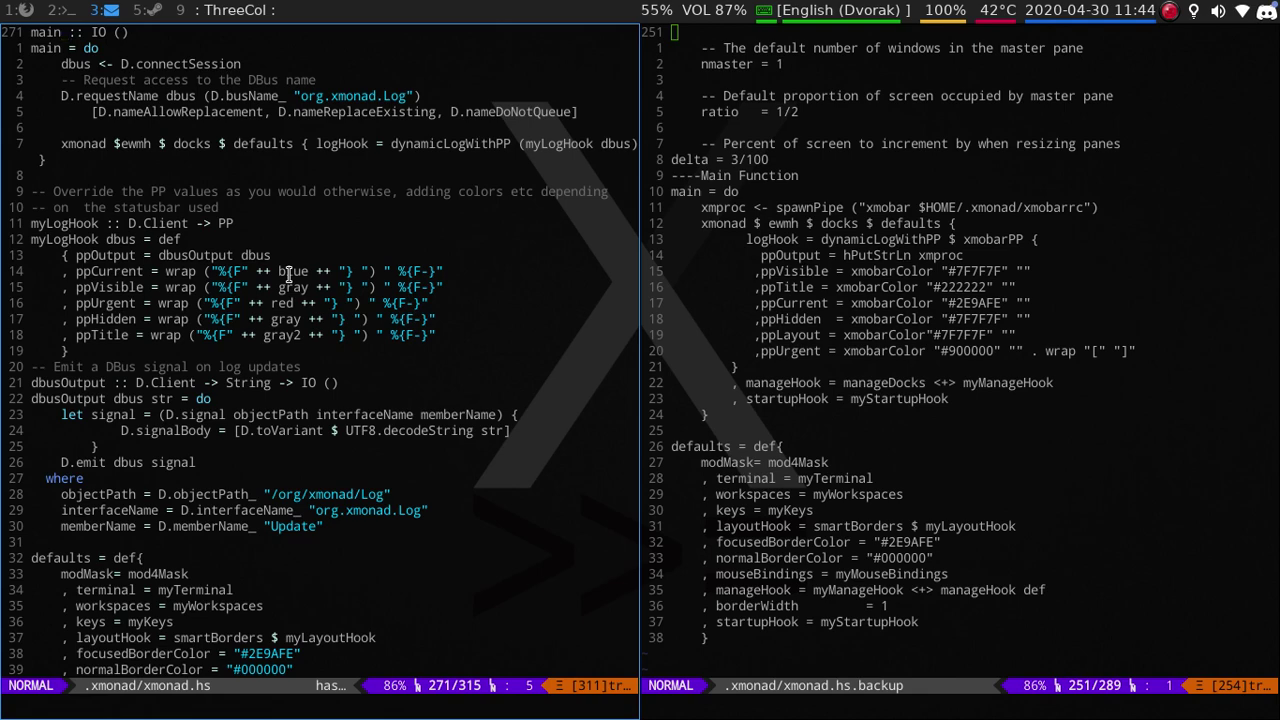
# - Examine the import list at the start of xmonad.hs, including the DBus and UTF8 modules
pyautogui.press('G')
pyautogui.press('g')
pyautogui.press('g')
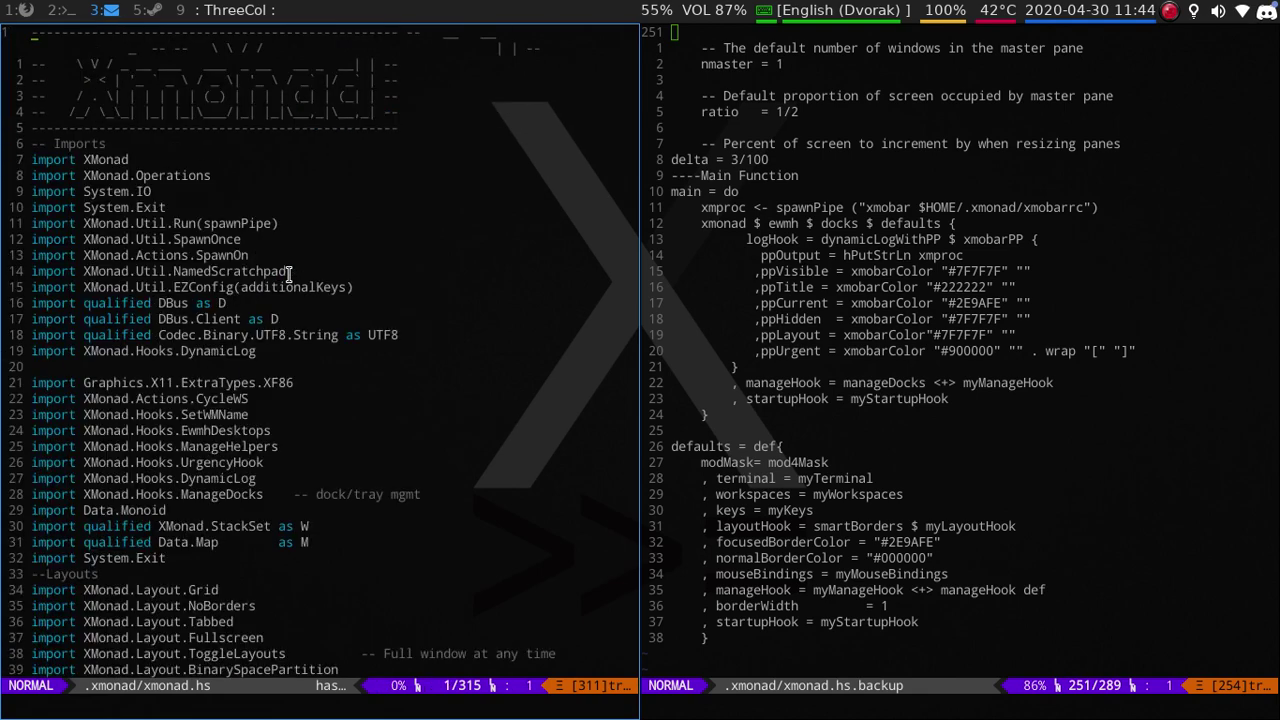
pyautogui.press('j')
pyautogui.press('j')
pyautogui.press('j')
pyautogui.press('j')
pyautogui.press('j')
pyautogui.press('j')
pyautogui.press('j')
pyautogui.press('j')
pyautogui.press('j')
pyautogui.press('j')
pyautogui.press('j')
pyautogui.press('j')
pyautogui.press('j')
pyautogui.press('j')
pyautogui.press('j')
pyautogui.press('j')
pyautogui.press('j')
pyautogui.press('j')
pyautogui.press('j')
pyautogui.press('j')
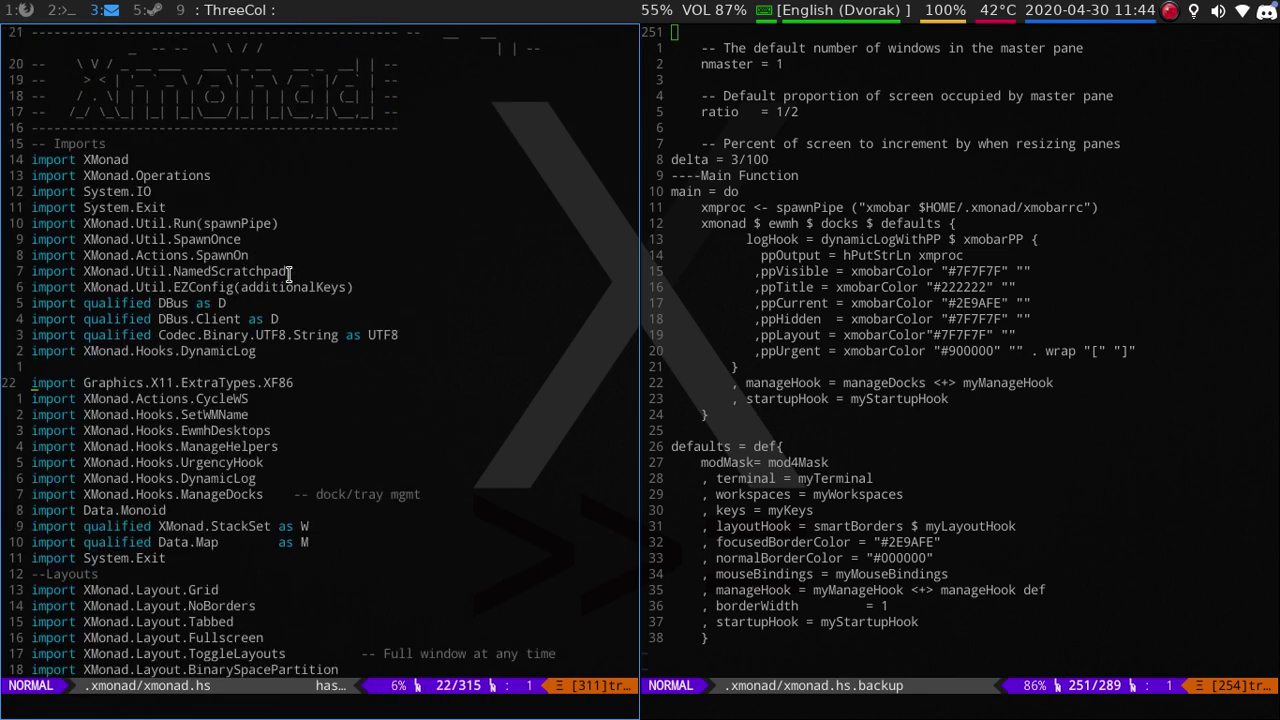
# - Compare the colour variables in xmonad.hs with the xmobarColor hex codes in the backup's main function
pyautogui.press('j')
pyautogui.press('j')
pyautogui.press('j')
pyautogui.press('j')
pyautogui.press('j')
pyautogui.press('j')
pyautogui.press('j')
pyautogui.press('j')
pyautogui.press('j')
pyautogui.press('j')
pyautogui.press('j')
pyautogui.press('j')
pyautogui.press('j')
pyautogui.press('j')
pyautogui.press('j')
pyautogui.press('j')
pyautogui.press('j')
pyautogui.press('j')
pyautogui.press('j')
pyautogui.press('j')
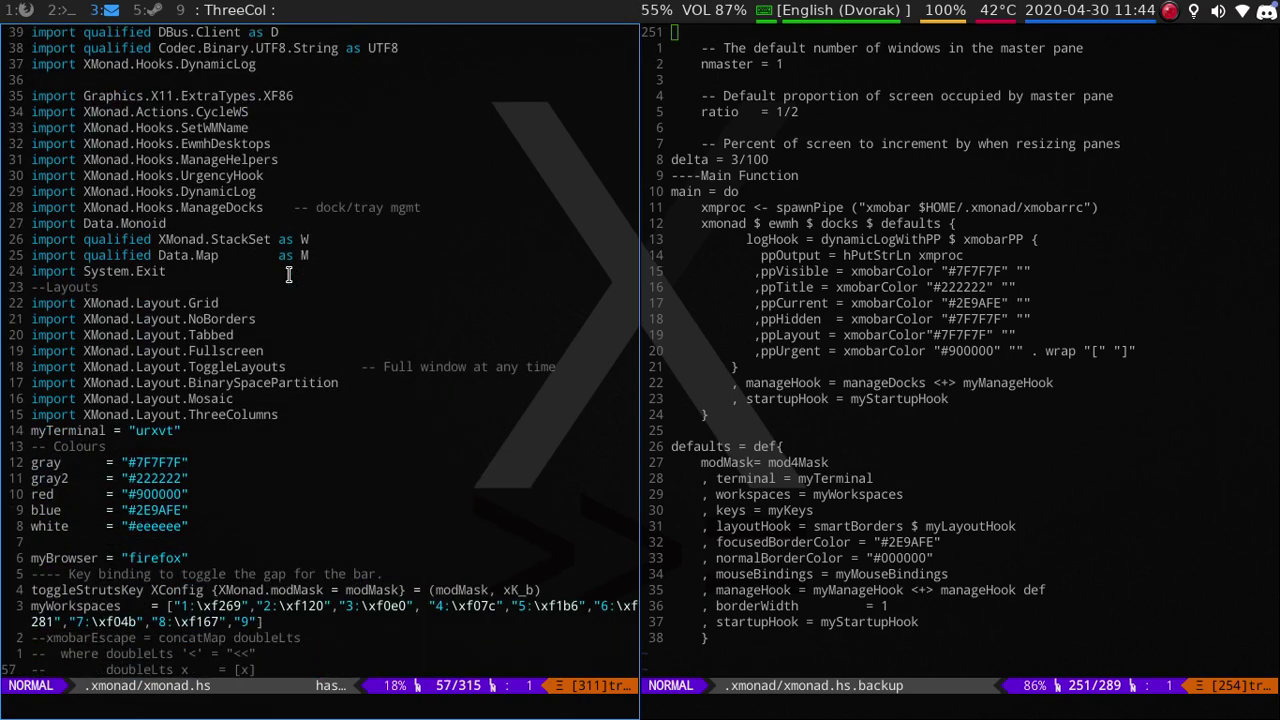
pyautogui.press('k')
pyautogui.press('k')
pyautogui.press('k')
pyautogui.press('k')
pyautogui.press('k')
pyautogui.press('k')
pyautogui.press('k')
pyautogui.press('k')
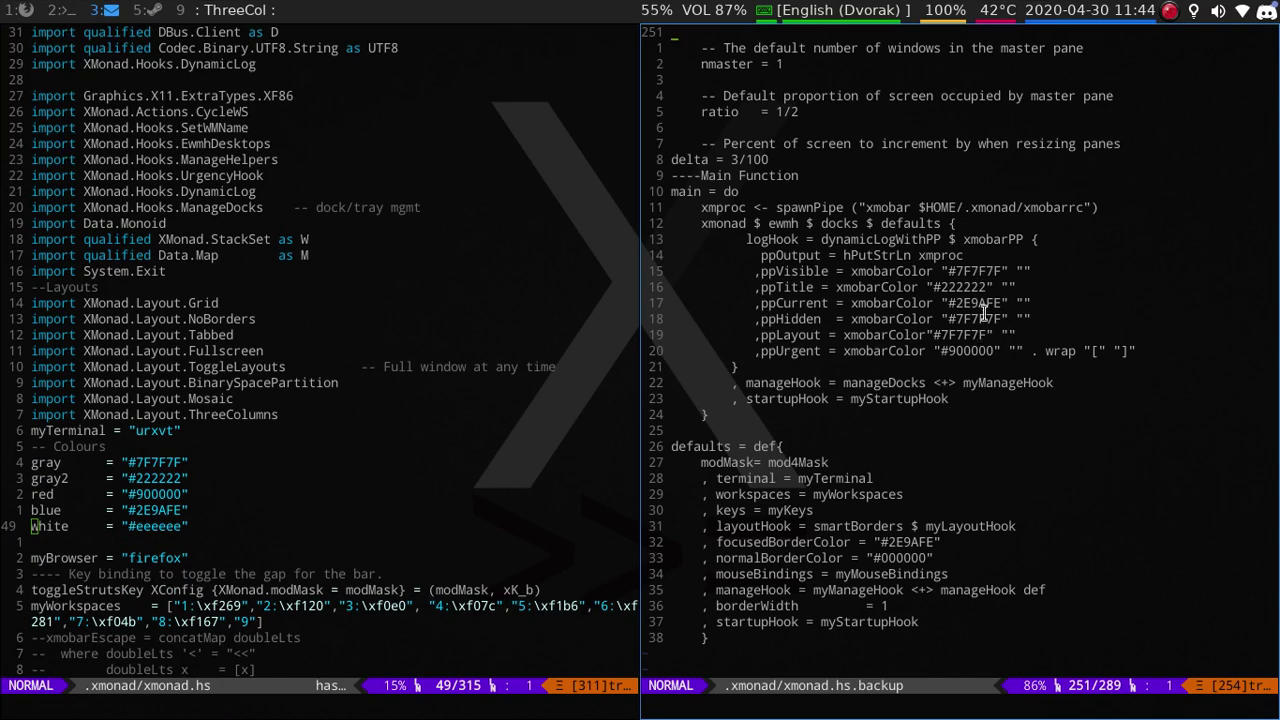
pyautogui.press('k')
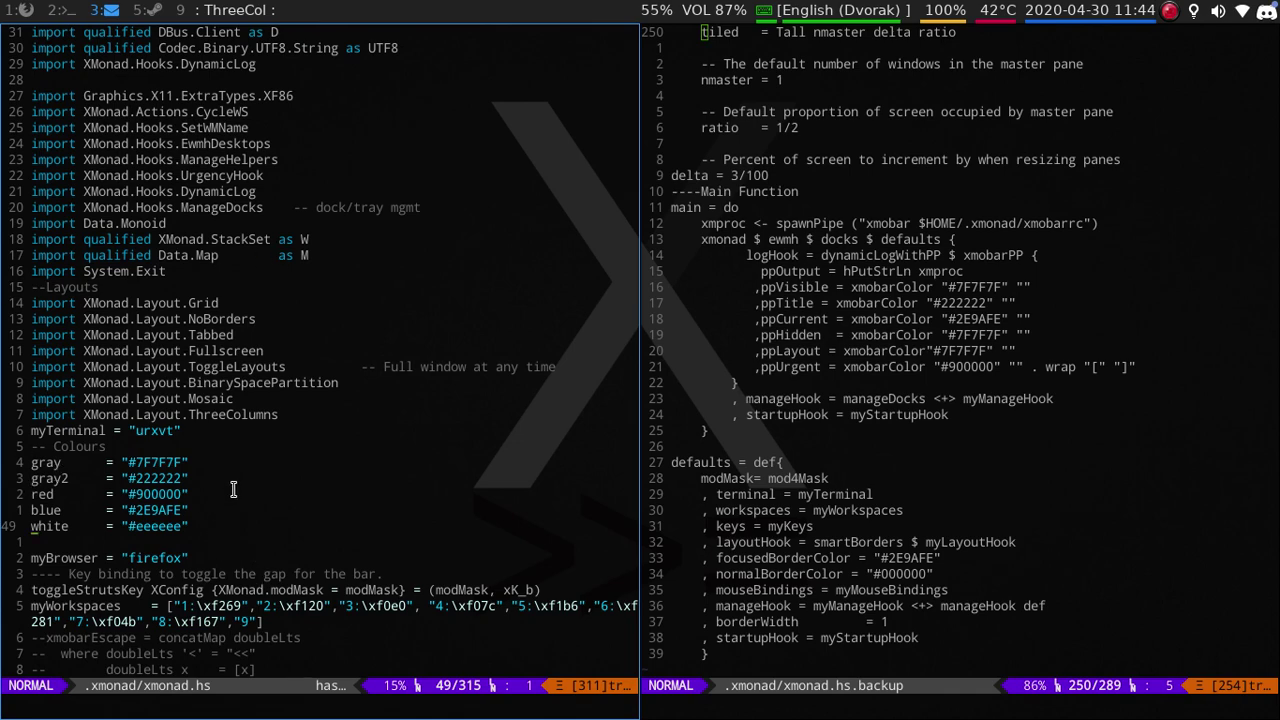
# - Examine the myWorkspaces definition and the commented-out clickable workspaces code below it in xmonad.hs
pyautogui.press('j')
pyautogui.press('j')
pyautogui.press('j')
pyautogui.press('j')
pyautogui.press('j')
pyautogui.press('j')
pyautogui.press('j')
pyautogui.press('j')
pyautogui.press('j')
pyautogui.press('j')
pyautogui.press('j')
pyautogui.press('j')
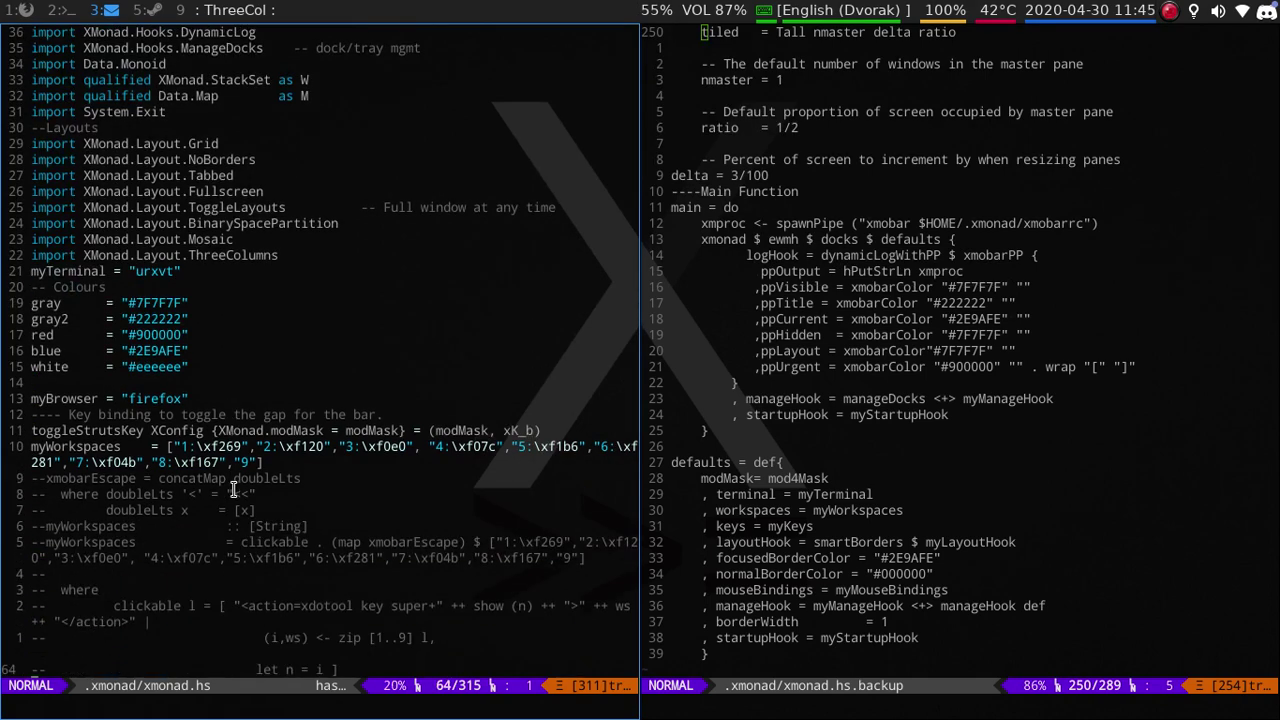
pyautogui.press('k')
pyautogui.press('k')
pyautogui.press('k')
pyautogui.press('k')
pyautogui.press('k')
pyautogui.press('k')
pyautogui.press('k')
pyautogui.press('k')
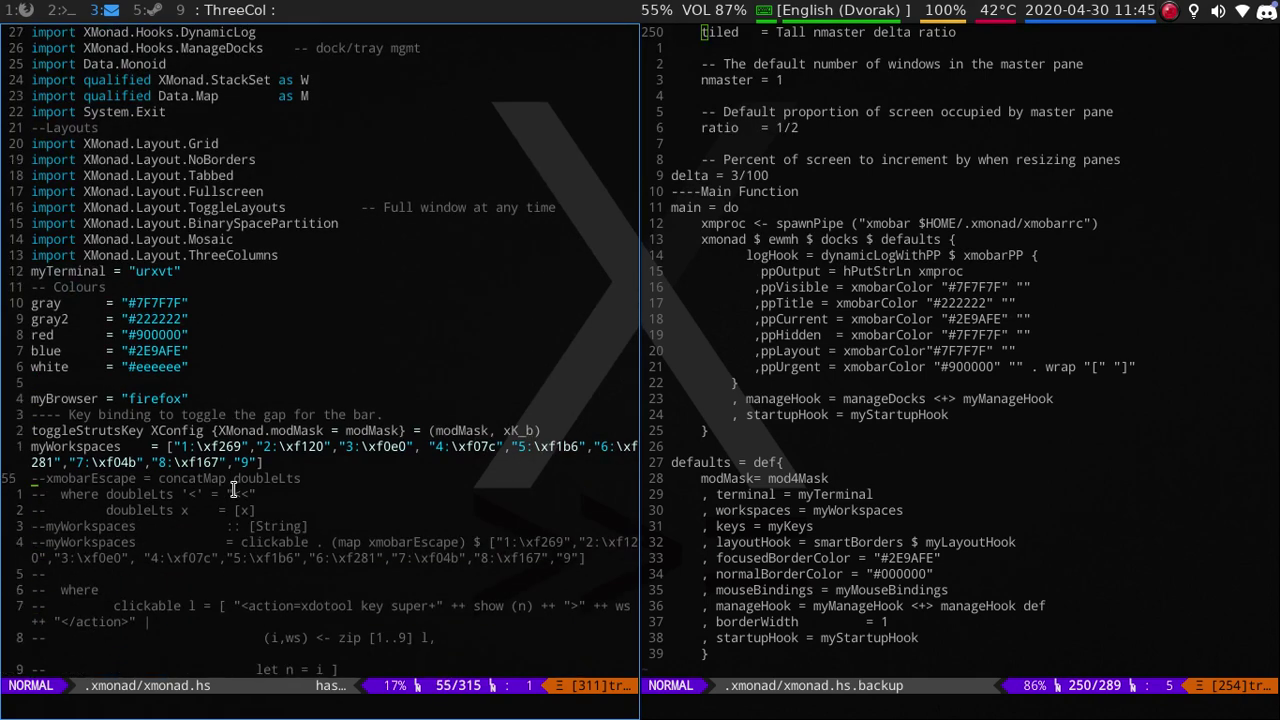
pyautogui.press('j')
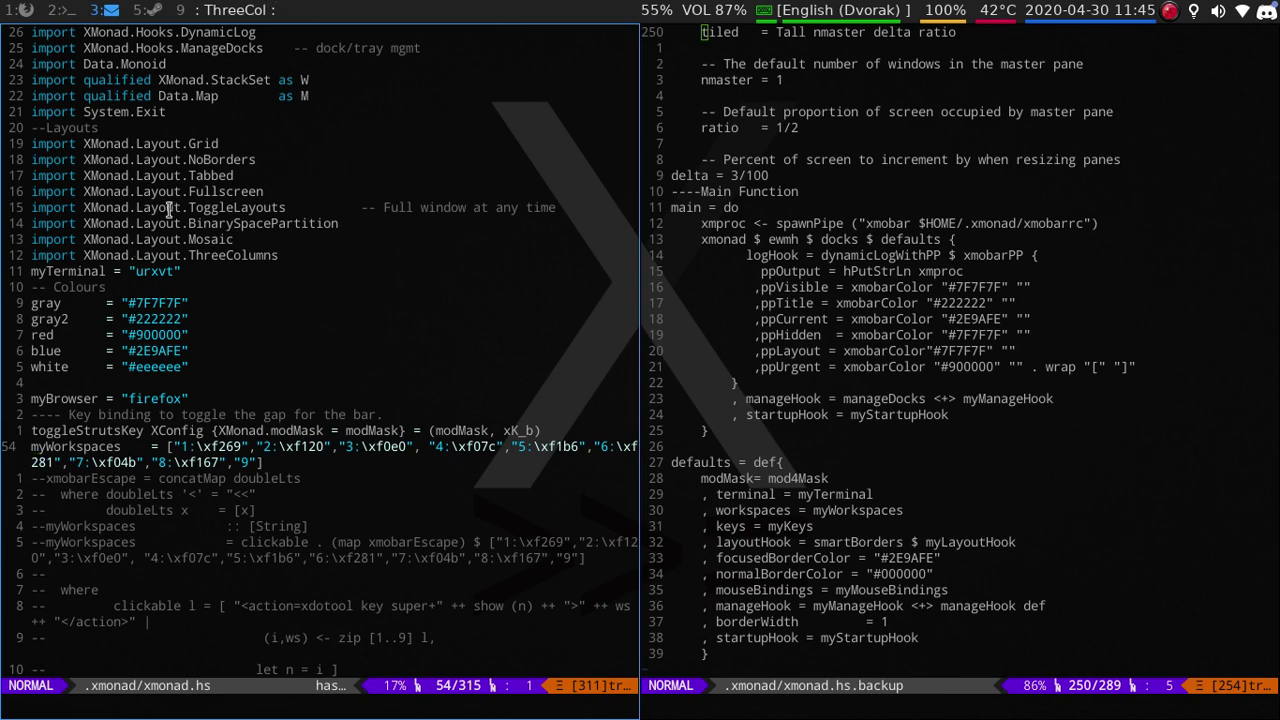
pyautogui.press('j')
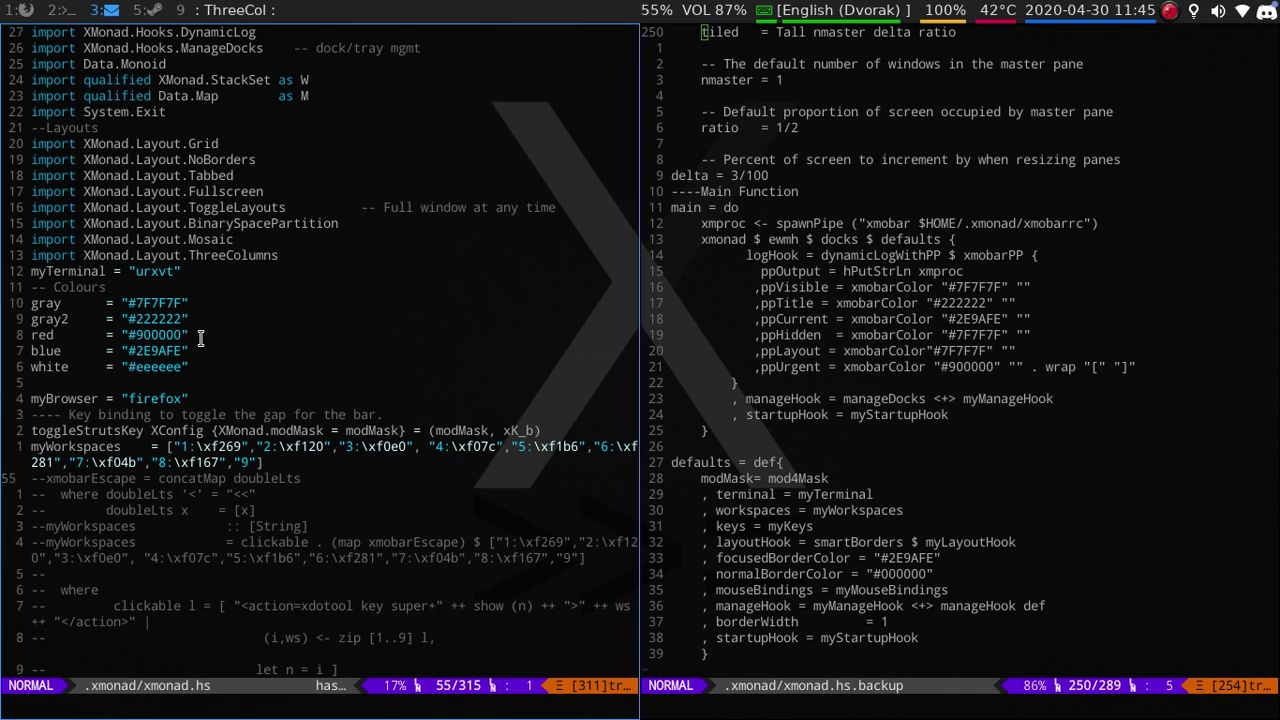
# - Look through the key bindings in xmonad.hs, from the terminal launcher to the volume controls
pyautogui.press('j')
pyautogui.press('j')
pyautogui.press('j')
pyautogui.press('j')
pyautogui.press('j')
pyautogui.press('j')
pyautogui.press('j')
pyautogui.press('j')
pyautogui.press('j')
pyautogui.press('j')
pyautogui.press('j')
pyautogui.press('j')
pyautogui.press('j')
pyautogui.press('j')
pyautogui.press('j')
pyautogui.press('j')
pyautogui.press('j')
pyautogui.press('j')
pyautogui.press('j')
pyautogui.press('j')
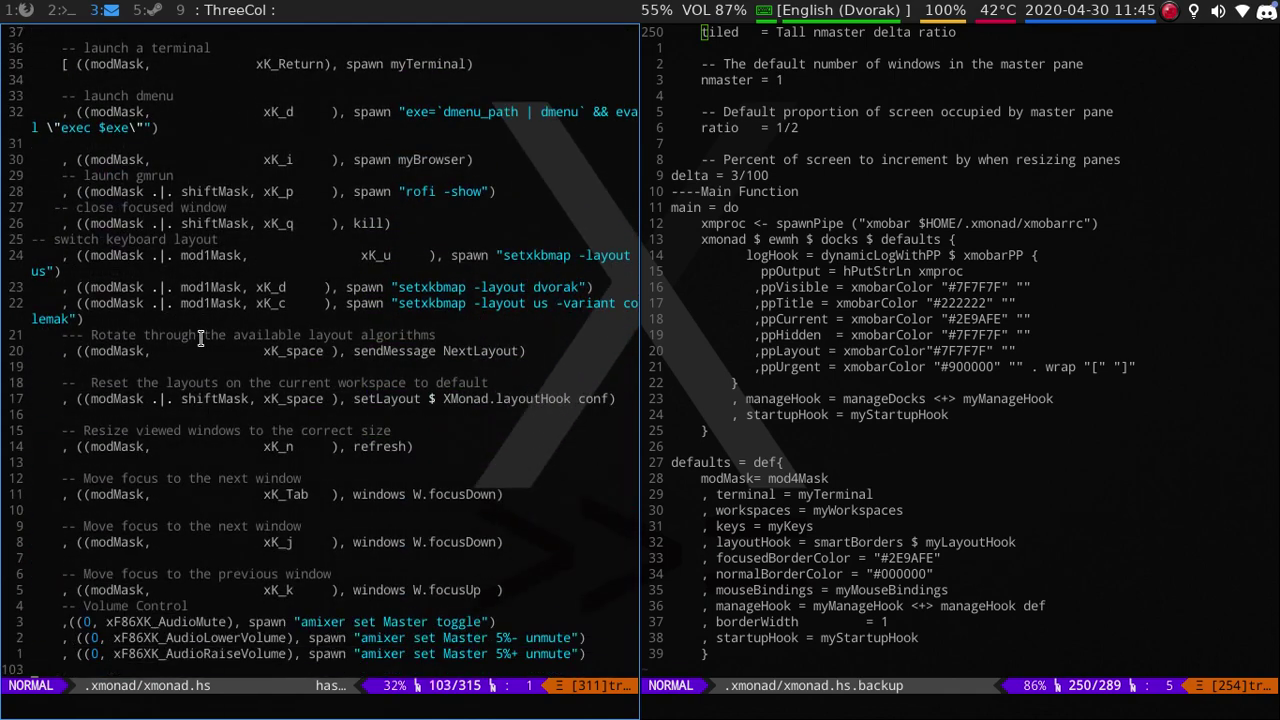
pyautogui.press('j')
pyautogui.press('j')
pyautogui.press('j')
pyautogui.press('j')
# - Review the end of xmonad.hs from the defaults block back up to the myLogHook type signature
pyautogui.press('g')
pyautogui.press('g')
pyautogui.hotkey('shift', 'g')
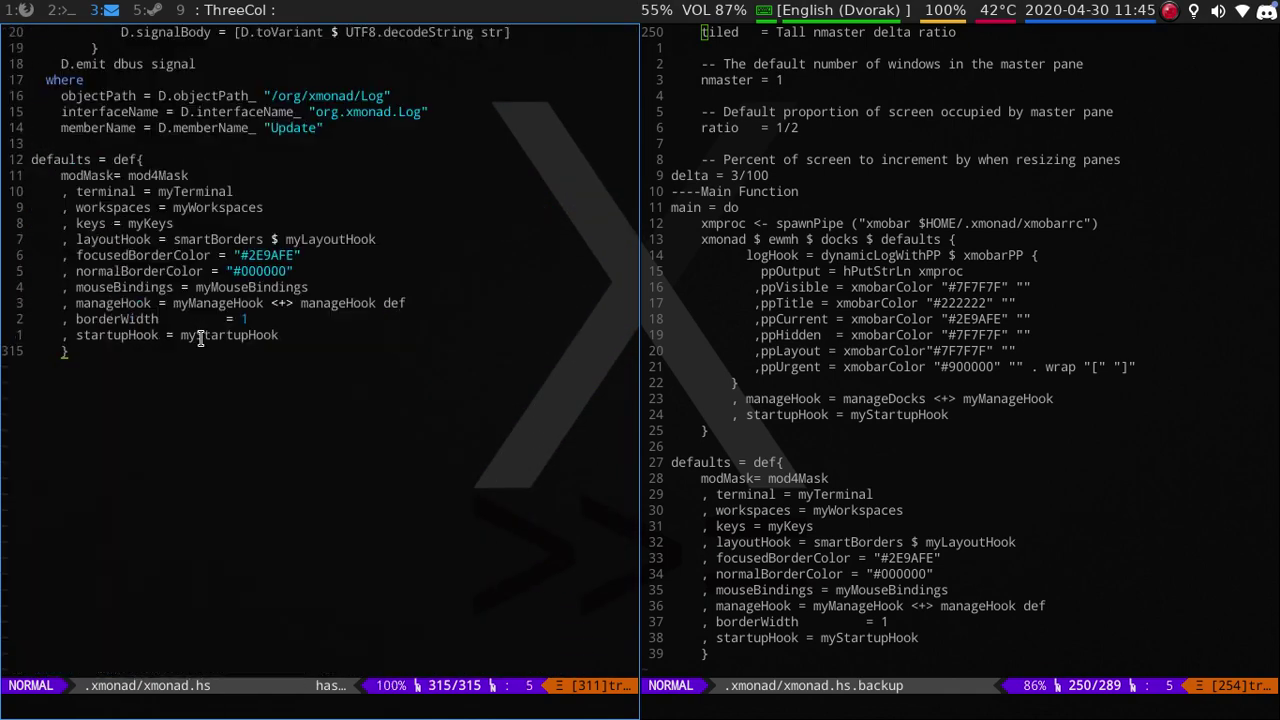
pyautogui.press('k')
pyautogui.press('k')
pyautogui.press('k')
pyautogui.press('k')
pyautogui.press('k')
pyautogui.press('k')
pyautogui.press('k')
pyautogui.press('k')
pyautogui.press('k')
pyautogui.press('k')
pyautogui.press('k')
pyautogui.press('k')
pyautogui.press('k')
pyautogui.press('k')
pyautogui.press('k')
pyautogui.press('k')
pyautogui.press('k')
pyautogui.press('k')
pyautogui.press('k')
pyautogui.press('k')
pyautogui.press('k')
pyautogui.press('k')
pyautogui.press('k')
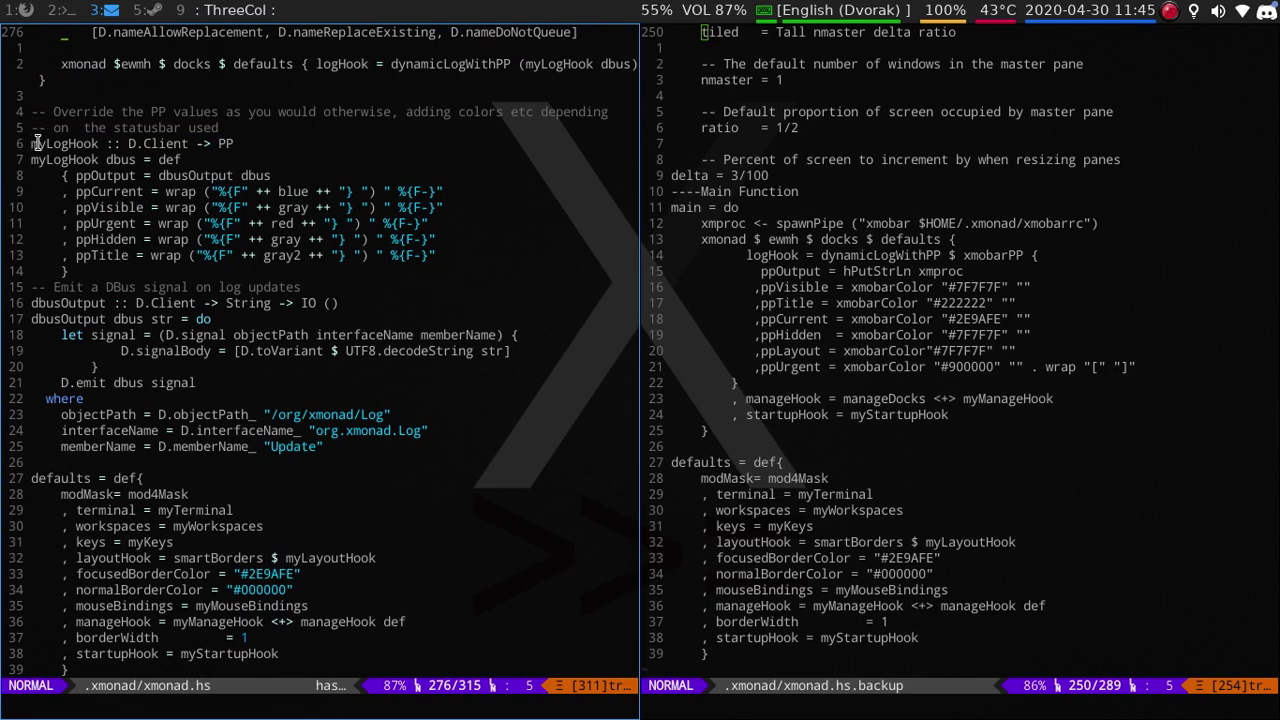
pyautogui.press('j')
pyautogui.press('j')
pyautogui.press('j')
pyautogui.press('j')
pyautogui.press('j')
pyautogui.press('j')
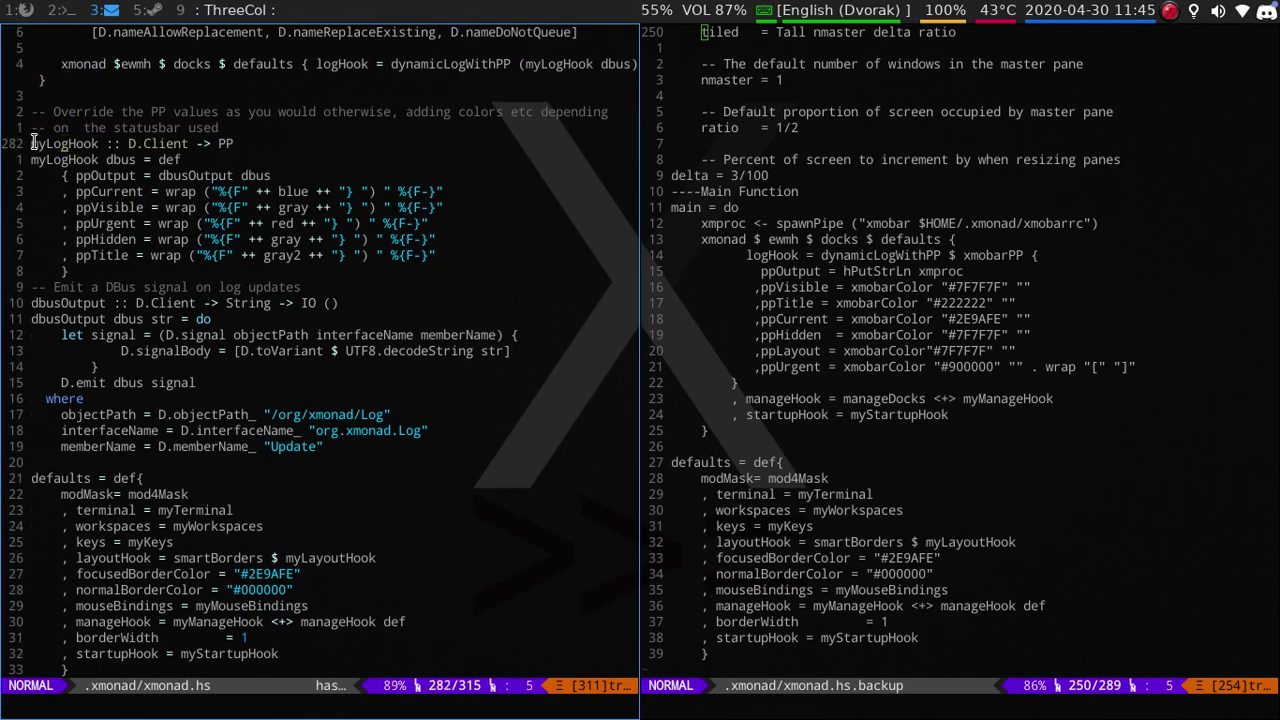
# - Examine the colour wrapping in myLogHook and the dbusOutput function down to its memberName definition in xmonad.hs
pyautogui.press('j')
pyautogui.press('j')
pyautogui.press('j')
pyautogui.press('j')
pyautogui.press('j')
pyautogui.press('j')
pyautogui.press('j')
pyautogui.press('j')
pyautogui.press('j')
pyautogui.press('j')
pyautogui.press('j')
pyautogui.press('j')
pyautogui.press('j')
pyautogui.press('j')
pyautogui.press('j')
pyautogui.press('j')
pyautogui.press('j')
pyautogui.press('j')
pyautogui.press('j')
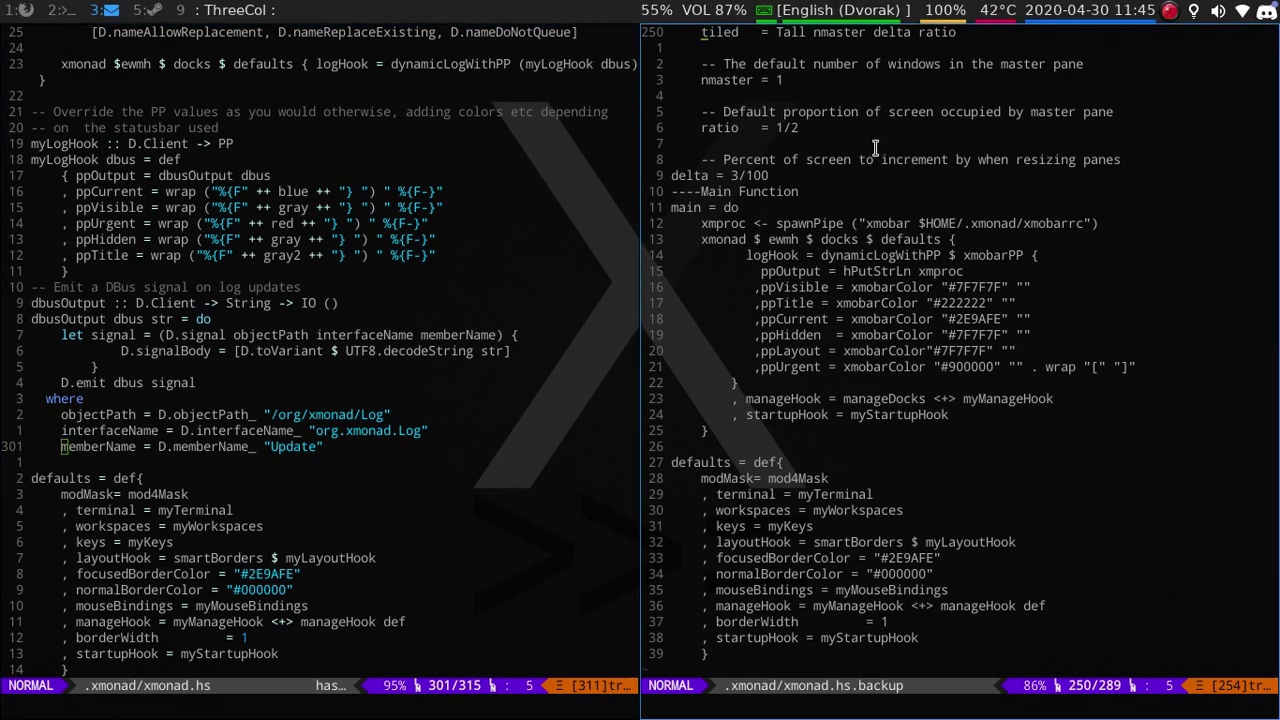
# - Close the xmonad.hs.backup file and open .config/polybar/config in vim instead
pyautogui.write(':q')
pyautogui.press('Return')
pyautogui.write('vim .conf')
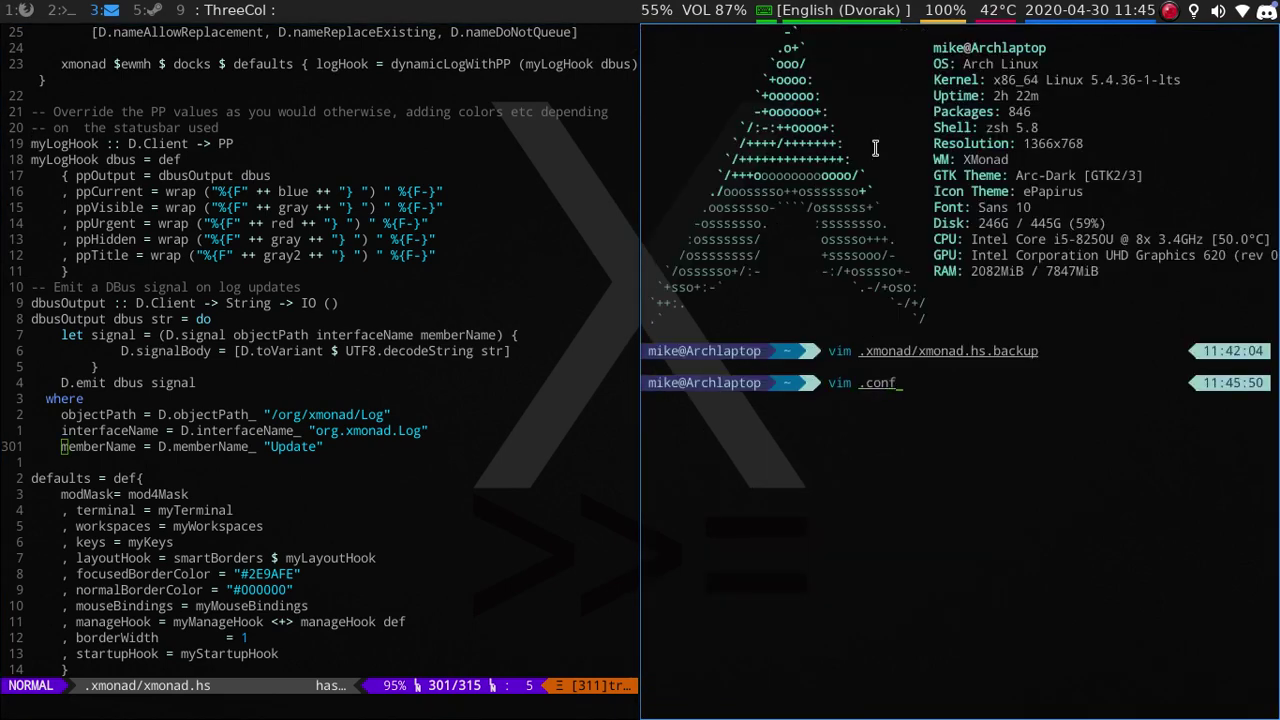
pyautogui.press('Tab')
pyautogui.write('x')
pyautogui.press('BackSpace')
pyautogui.write('polybar/config')
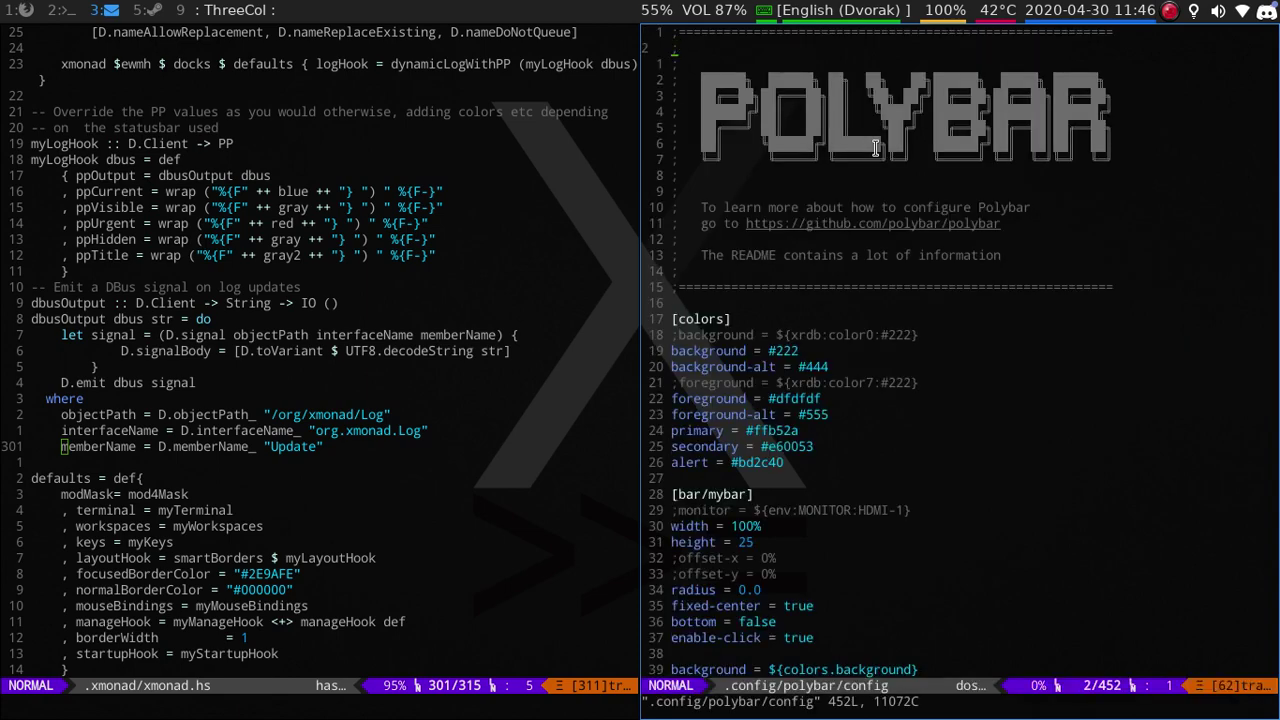
# - Look through the Polybar config from the colors and bar/mybar sections down to the exec line of module/xmonad
pyautogui.press('j')
pyautogui.press('j')
pyautogui.press('j')
pyautogui.press('j')
pyautogui.press('j')
pyautogui.press('j')
pyautogui.press('j')
pyautogui.press('j')
pyautogui.press('j')
pyautogui.press('j')
pyautogui.press('j')
pyautogui.press('j')
pyautogui.press('j')
pyautogui.press('j')
pyautogui.press('j')
pyautogui.press('j')
pyautogui.press('j')
pyautogui.press('j')
pyautogui.press('j')
pyautogui.press('j')
pyautogui.press('j')
pyautogui.press('j')
pyautogui.press('j')
pyautogui.press('j')
pyautogui.press('j')
pyautogui.press('j')
pyautogui.press('j')
pyautogui.press('j')
pyautogui.press('j')
pyautogui.press('j')
pyautogui.press('j')
pyautogui.press('j')
pyautogui.press('j')
pyautogui.press('j')
pyautogui.press('j')
pyautogui.press('j')
pyautogui.press('j')
pyautogui.press('j')
pyautogui.press('j')
pyautogui.press('j')
pyautogui.press('j')
pyautogui.press('j')
pyautogui.press('j')
pyautogui.press('j')
pyautogui.press('j')
pyautogui.press('j')
pyautogui.press('j')
pyautogui.press('j')
pyautogui.press('j')
pyautogui.press('j')
pyautogui.press('j')
pyautogui.press('j')
pyautogui.press('j')
pyautogui.press('j')
pyautogui.press('j')
pyautogui.press('j')
pyautogui.press('j')
pyautogui.press('j')
pyautogui.press('j')
pyautogui.press('j')
pyautogui.press('k')
pyautogui.press('k')
pyautogui.press('k')
pyautogui.press('k')
pyautogui.press('k')
pyautogui.press('k')
pyautogui.press('k')
pyautogui.press('k')
pyautogui.press('k')
pyautogui.press('k')
pyautogui.press('k')
pyautogui.press('k')
pyautogui.press('k')
pyautogui.press('k')
pyautogui.press('k')
pyautogui.press('k')
pyautogui.press('k')
pyautogui.press('k')
pyautogui.press('k')
pyautogui.press('k')
pyautogui.press('j')
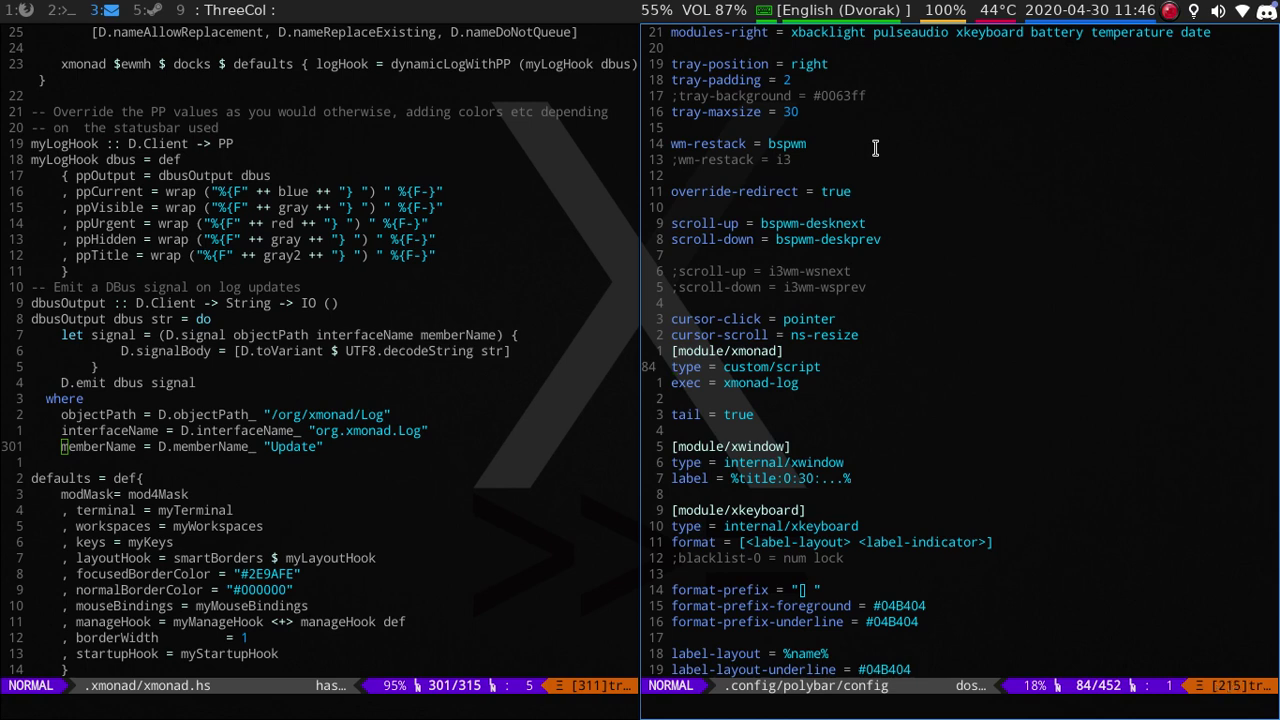
pyautogui.press('j')
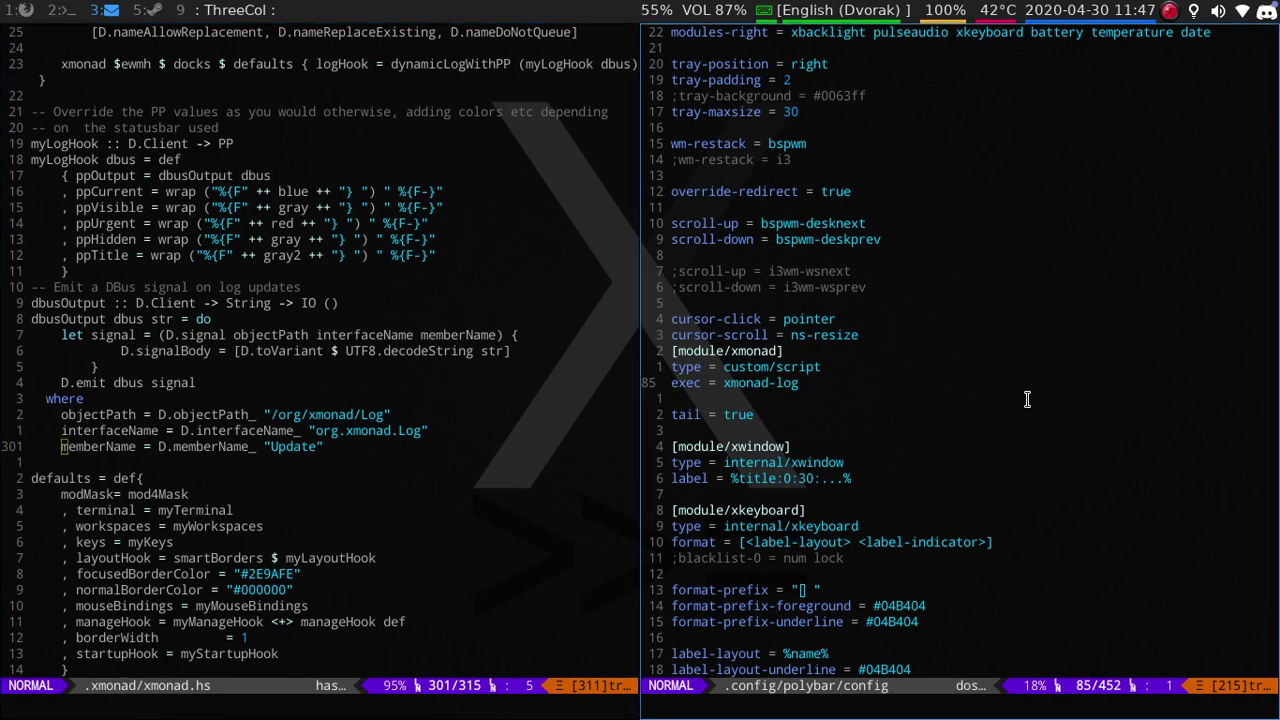
# - Review the bar/mybar settings above module/xmonad, including the fonts and the modules-left, modules-center and modules-right lists
pyautogui.press('k')
pyautogui.press('k')
pyautogui.press('k')
pyautogui.press('k')
pyautogui.press('k')
pyautogui.press('k')
pyautogui.press('k')
pyautogui.press('k')
pyautogui.press('k')
pyautogui.press('k')
pyautogui.press('k')
pyautogui.press('k')
pyautogui.press('k')
pyautogui.press('k')
pyautogui.press('k')
pyautogui.press('k')
pyautogui.press('k')
pyautogui.press('k')
pyautogui.press('k')
pyautogui.press('k')
pyautogui.press('k')
pyautogui.press('j')
pyautogui.press('j')
pyautogui.press('j')
pyautogui.press('j')
pyautogui.press('j')
pyautogui.press('j')
pyautogui.press('j')
pyautogui.press('j')
pyautogui.press('j')
pyautogui.press('j')
pyautogui.press('j')
pyautogui.press('j')
pyautogui.press('j')
pyautogui.press('j')
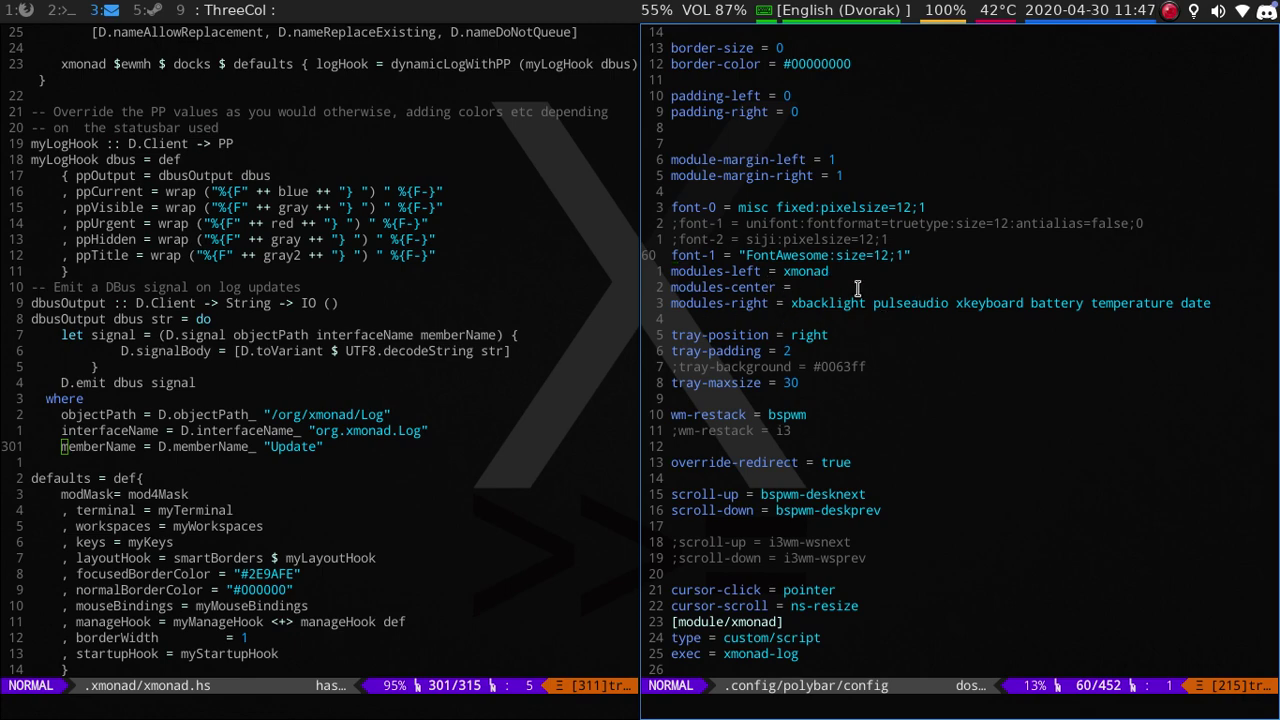
# - Set margin-bottom and margin-top in the global/wm section at the end of the Polybar config to 5 and save the file
pyautogui.hotkey('shift', 'g')
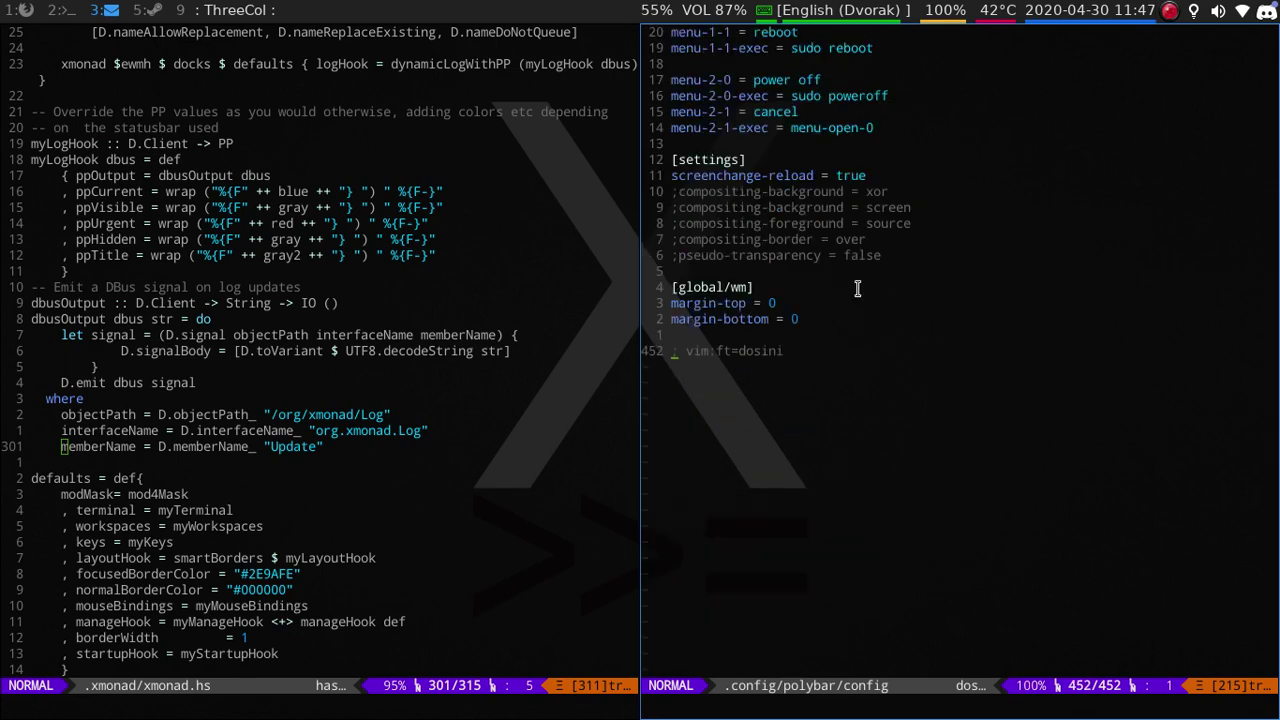
pyautogui.press('k')
pyautogui.press('k')
pyautogui.press('k')
pyautogui.press('k')
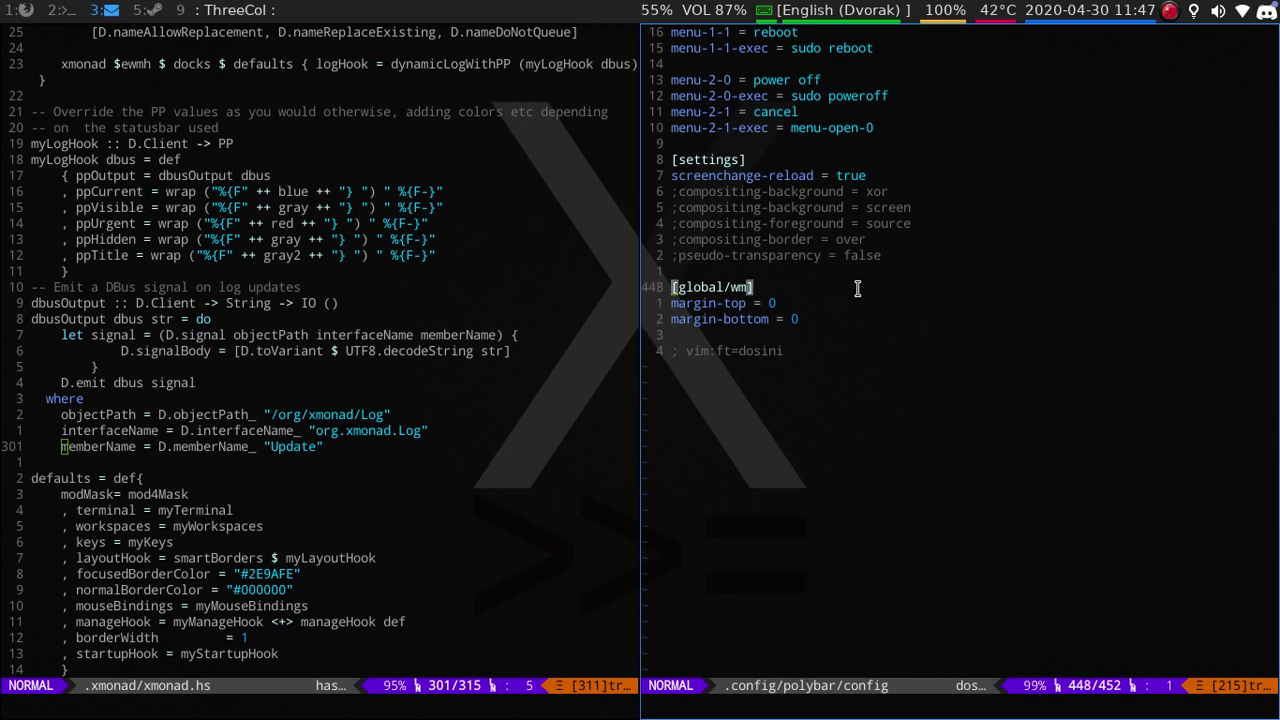
pyautogui.press('j')
pyautogui.press('j')
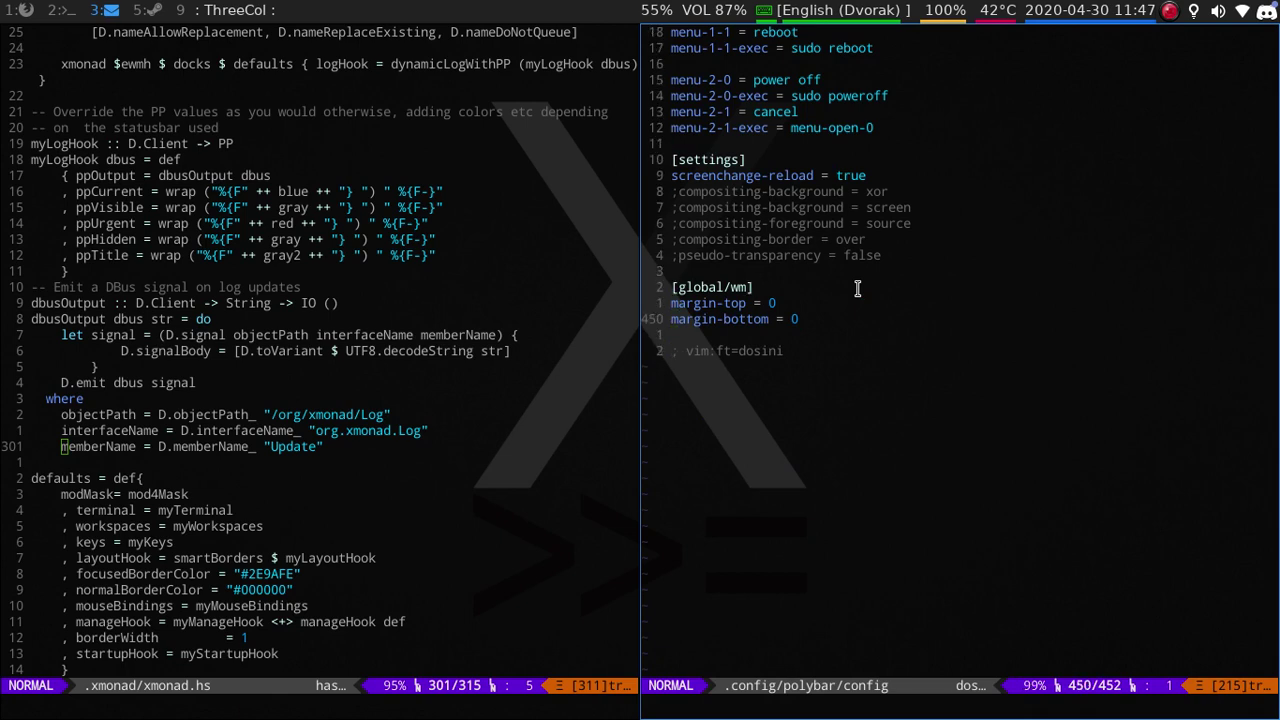
pyautogui.press('$')
pyautogui.press('a')
pyautogui.press('BackSpace')
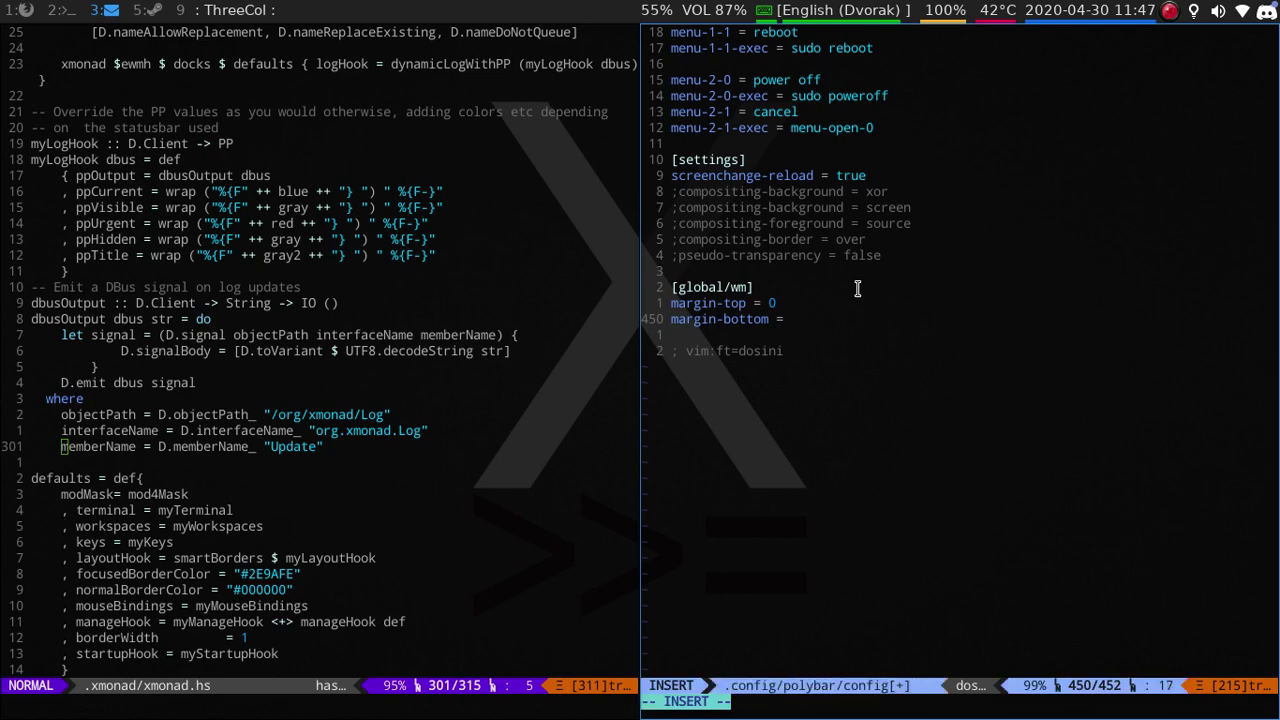
pyautogui.write('5')
pyautogui.press('BackSpace')
pyautogui.write('5')
pyautogui.press('Up')
pyautogui.press('BackSpace')
pyautogui.write('5')
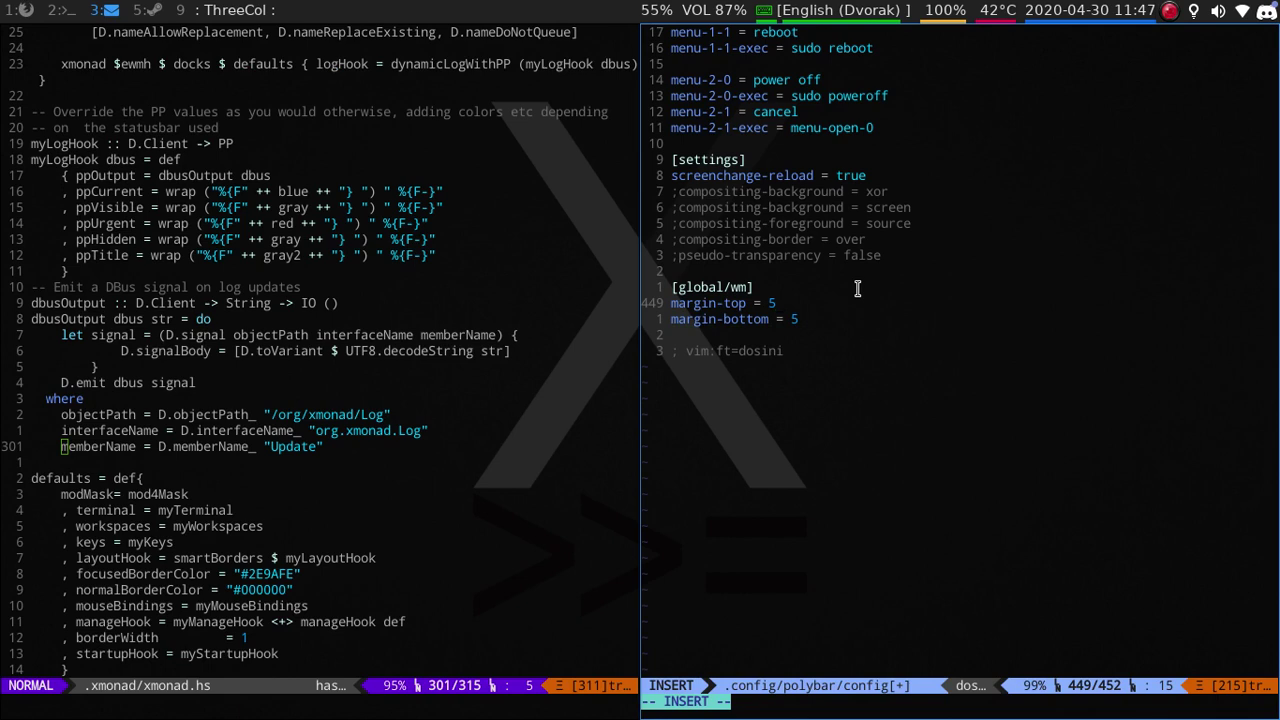
pyautogui.press('Escape')
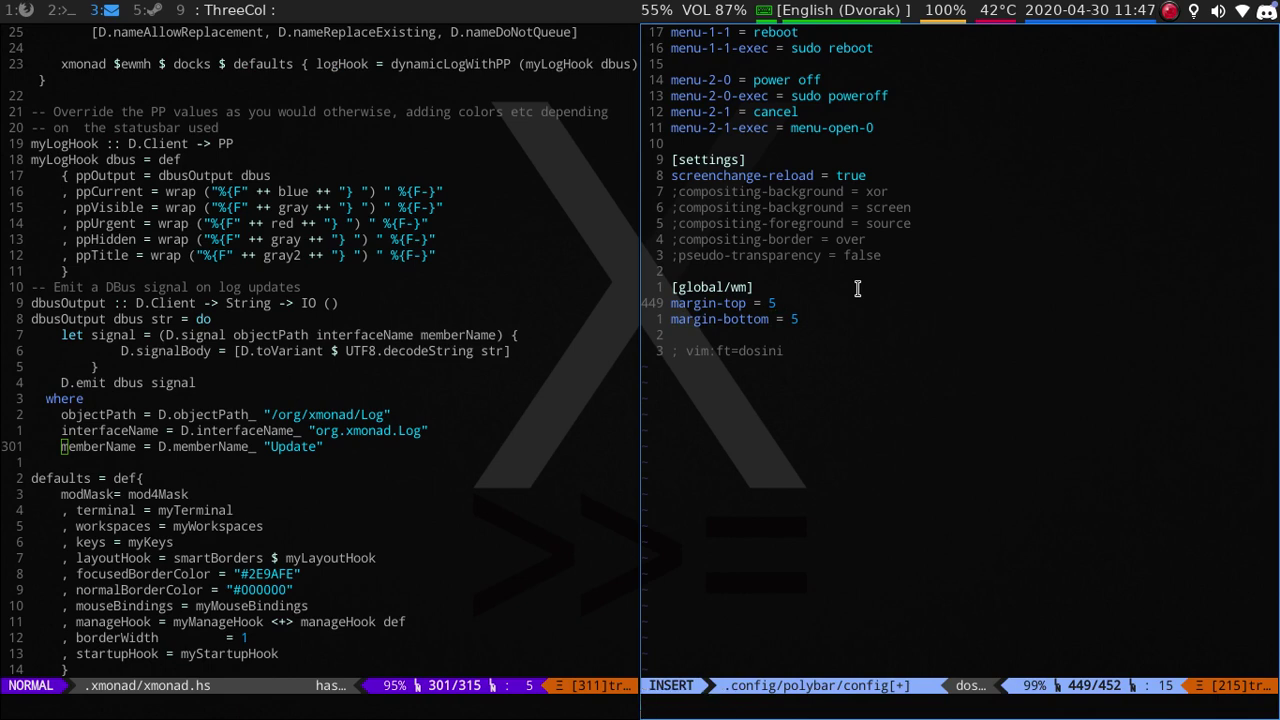
pyautogui.write(':w')
pyautogui.press('Return')
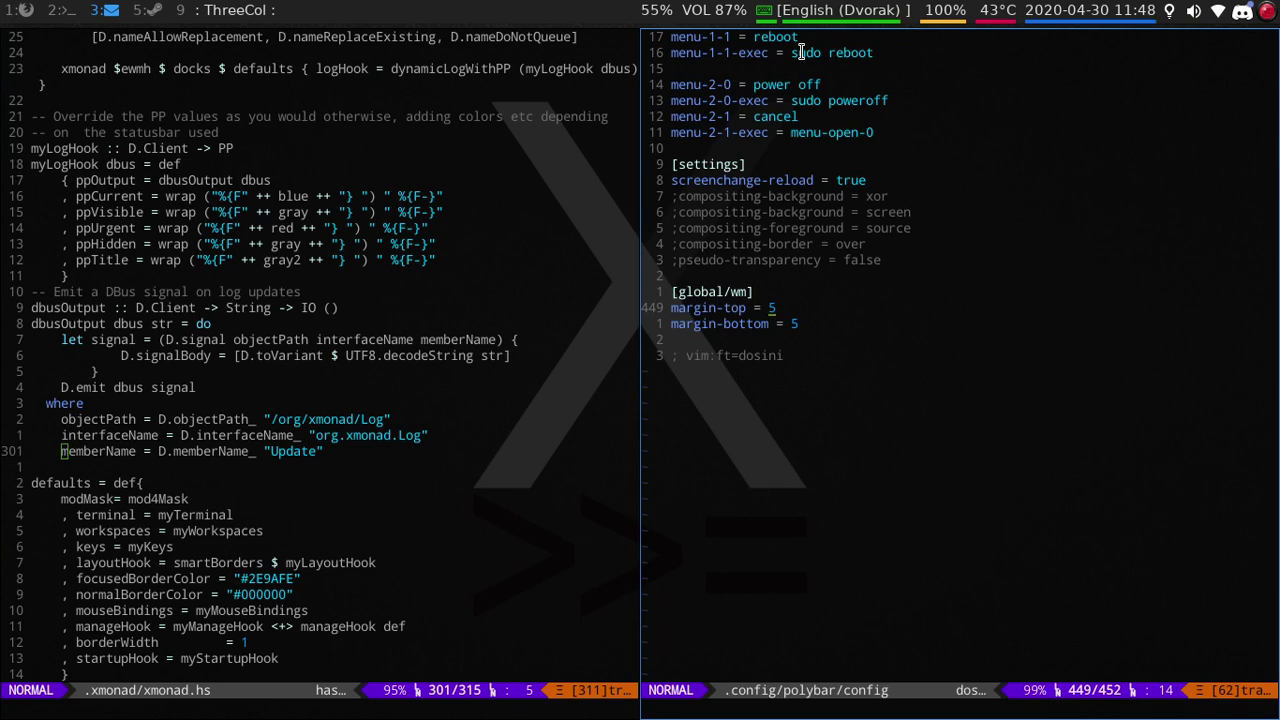
# - Set margin-top and margin-bottom in the global/wm section to 0, then save and close the Polybar config
pyautogui.write('s')
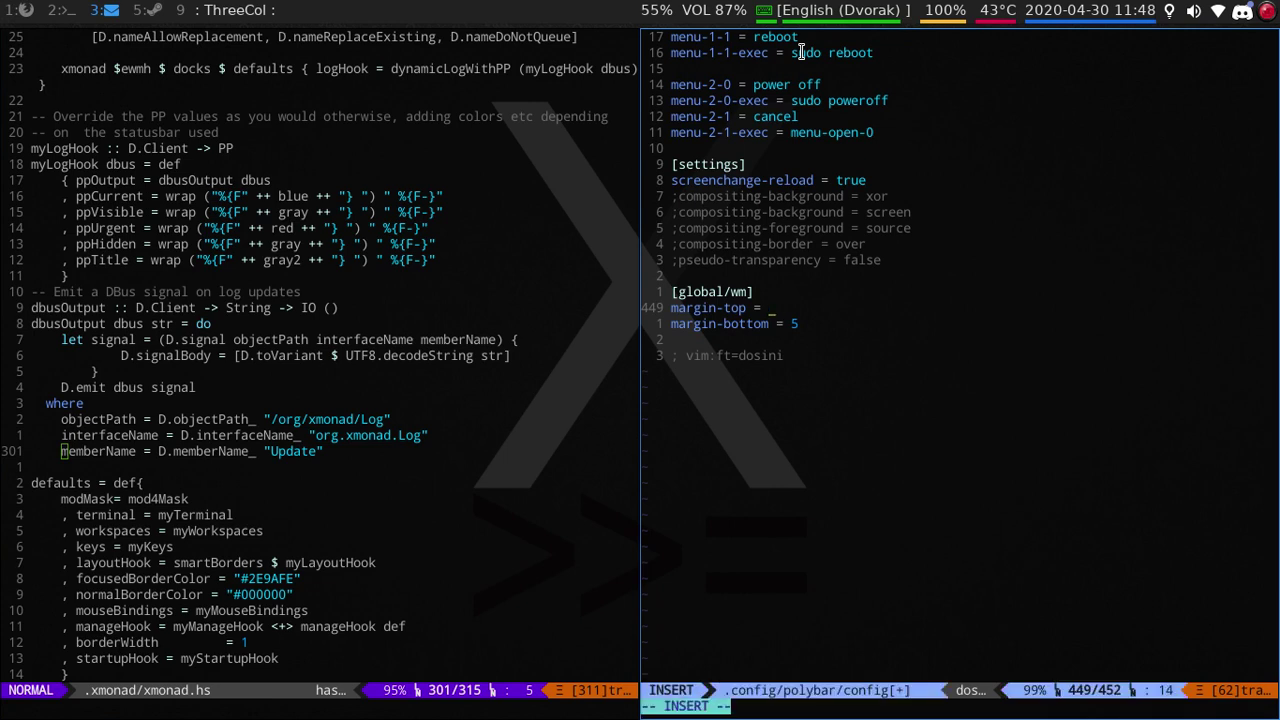
pyautogui.write('0')
pyautogui.press('Down')
pyautogui.press('Right')
pyautogui.press('Right')
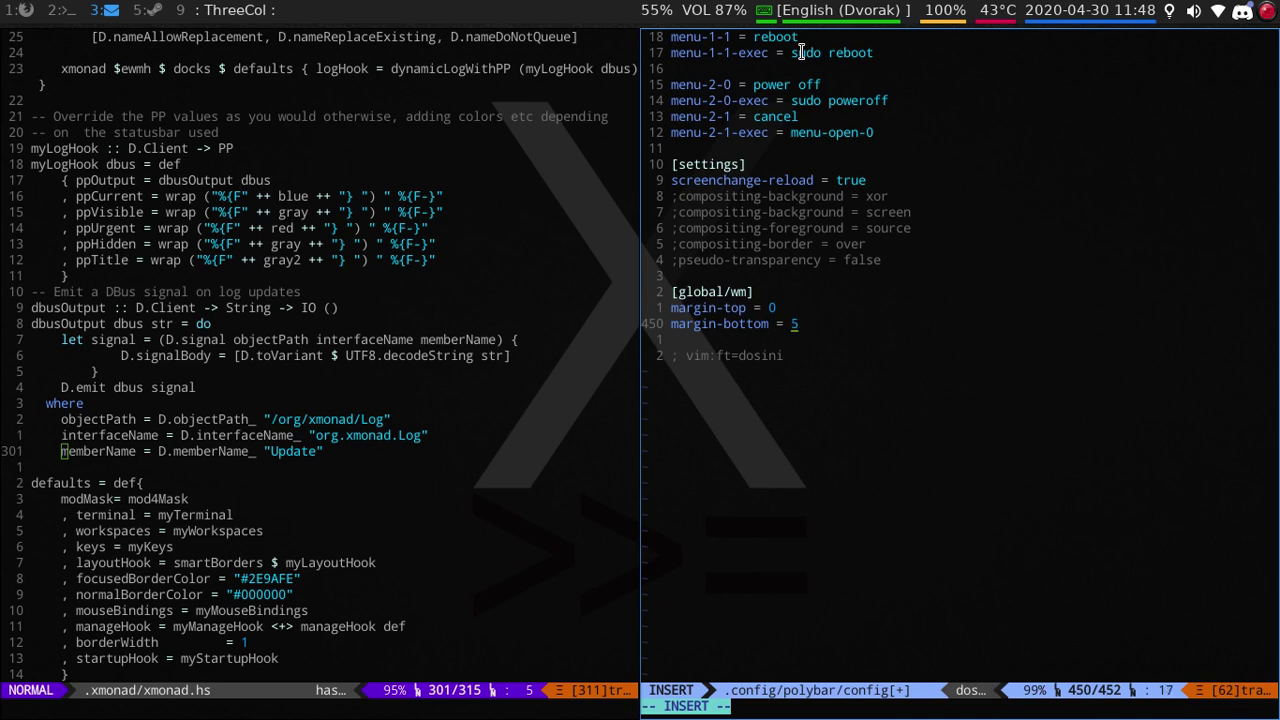
pyautogui.press('Delete')
pyautogui.write('0')
pyautogui.press('Escape')
pyautogui.write(':wq')
pyautogui.press('Return')
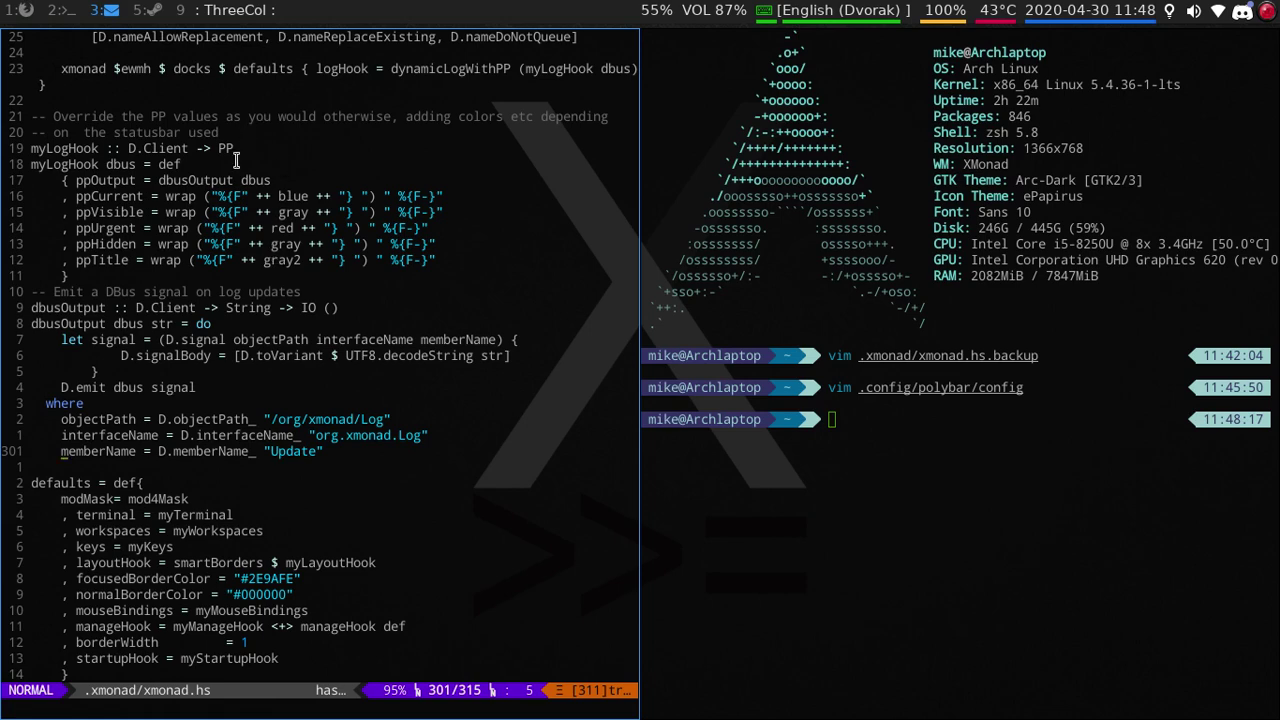
# - Look back up through xmonad.hs from the dbusOutput definitions to the main function and its D-Bus connection code
pyautogui.press('k')
pyautogui.press('k')
pyautogui.press('k')
pyautogui.press('k')
pyautogui.press('k')
pyautogui.press('k')
pyautogui.press('k')
pyautogui.press('k')
pyautogui.press('k')
pyautogui.press('k')
pyautogui.press('k')
pyautogui.press('k')
pyautogui.press('k')
pyautogui.press('k')
pyautogui.press('k')
pyautogui.press('k')
pyautogui.press('k')
pyautogui.press('k')
pyautogui.press('k')
pyautogui.press('k')
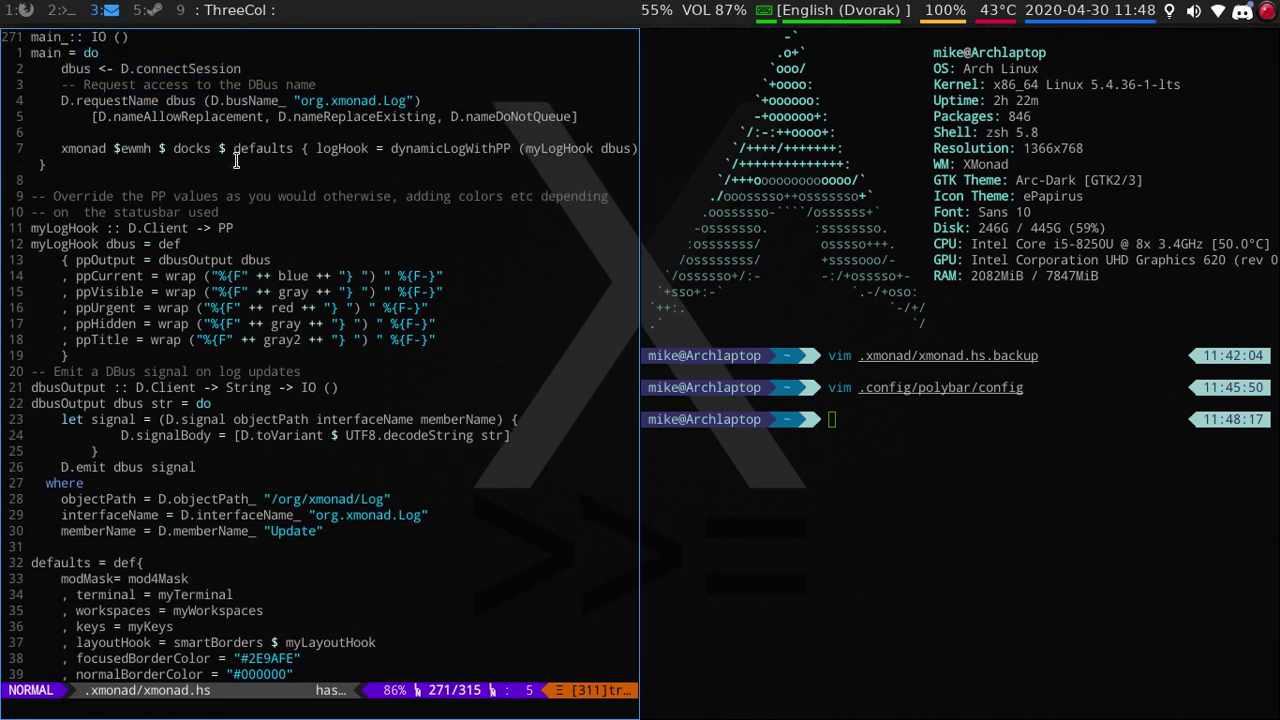
pyautogui.press('k')
pyautogui.press('k')
pyautogui.press('k')
pyautogui.press('j')
pyautogui.press('j')
pyautogui.press('j')
pyautogui.press('j')
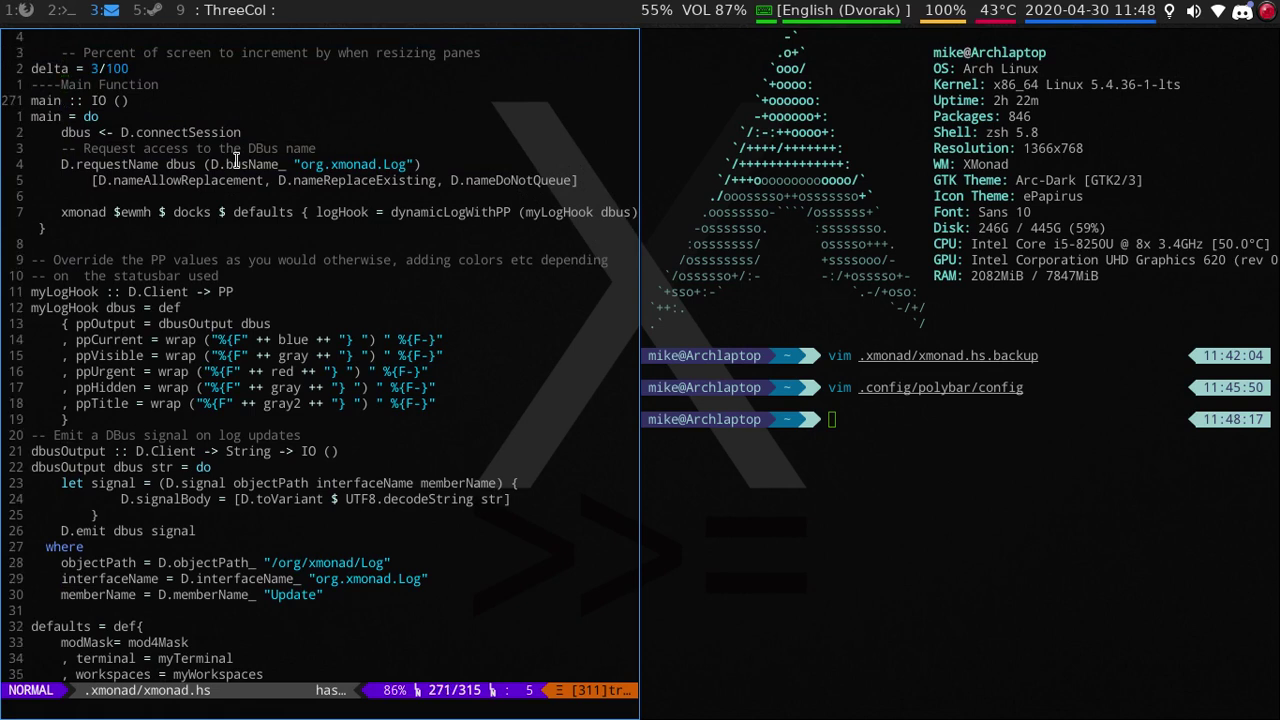
# - Review the main function's D-Bus name request and the myLogHook PP overrides in xmonad.hs
pyautogui.press('j')
pyautogui.press('j')
pyautogui.press('j')
pyautogui.press('j')
pyautogui.press('j')
pyautogui.press('j')
pyautogui.press('j')
pyautogui.press('j')
pyautogui.press('j')
pyautogui.press('j')
pyautogui.press('j')
pyautogui.press('j')
pyautogui.press('j')
pyautogui.press('j')
pyautogui.press('j')
pyautogui.press('j')
pyautogui.press('j')
pyautogui.press('j')
pyautogui.press('j')
pyautogui.press('j')
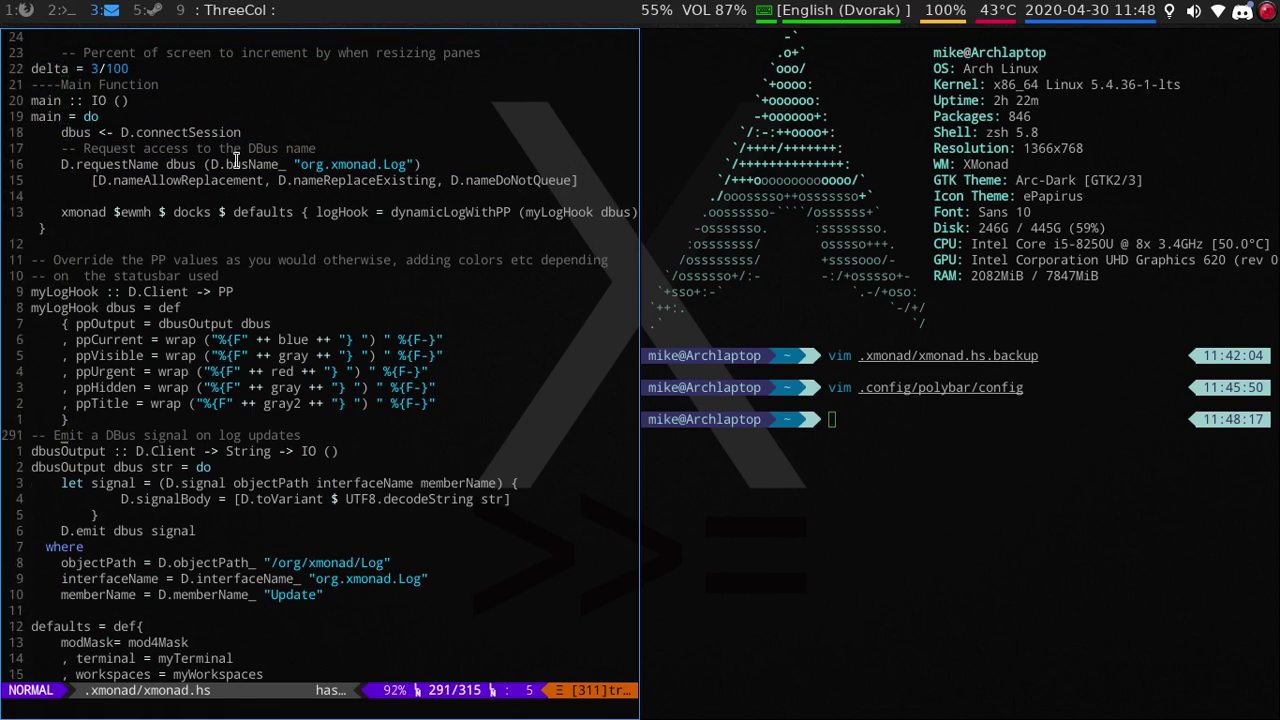
# - Review the dbusOutput function in xmonad.hs, including its objectPath, interfaceName and memberName definitions
pyautogui.press('j')
pyautogui.press('j')
pyautogui.press('j')
pyautogui.press('j')
pyautogui.press('j')
pyautogui.press('j')
pyautogui.press('j')
pyautogui.press('j')
pyautogui.press('j')
pyautogui.press('j')
pyautogui.press('j')
pyautogui.press('j')
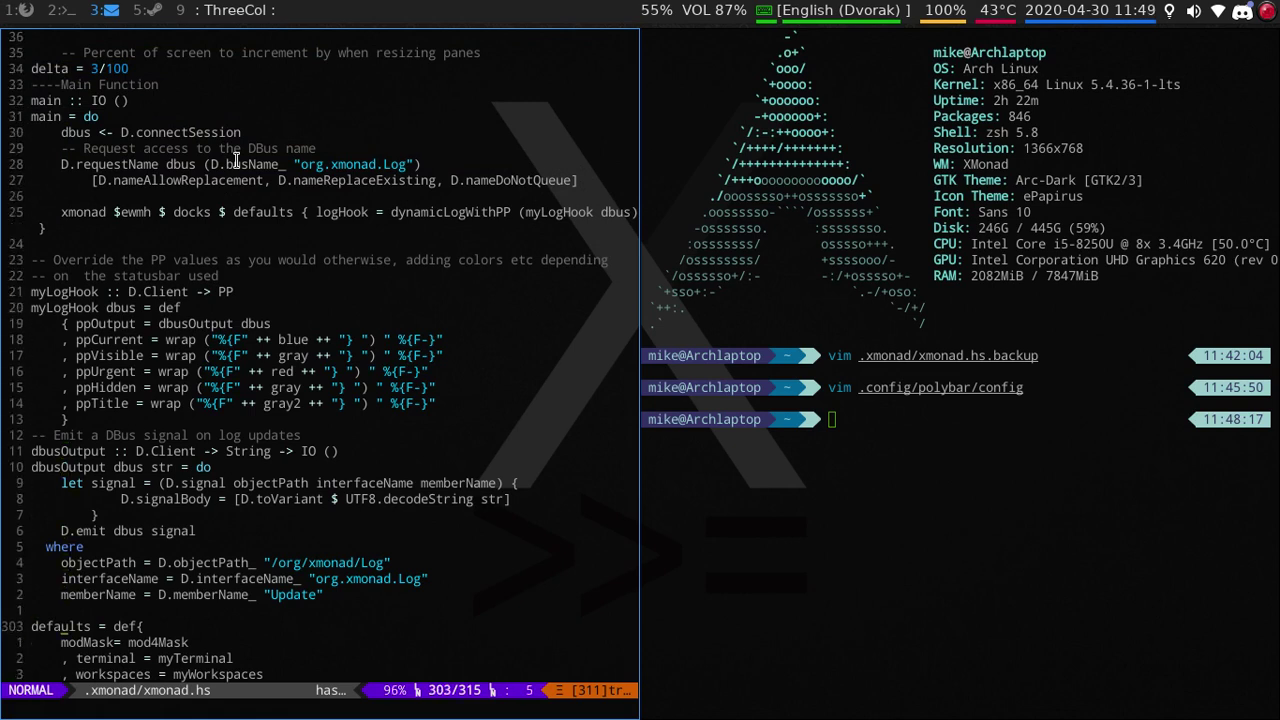
# - Look through the defaults block to the end of xmonad.hs and switch focus to the shell terminal
pyautogui.press('j')
pyautogui.press('j')
pyautogui.press('j')
pyautogui.press('j')
pyautogui.press('j')
pyautogui.press('j')
pyautogui.press('j')
pyautogui.press('j')
pyautogui.press('j')
pyautogui.press('j')
pyautogui.press('j')
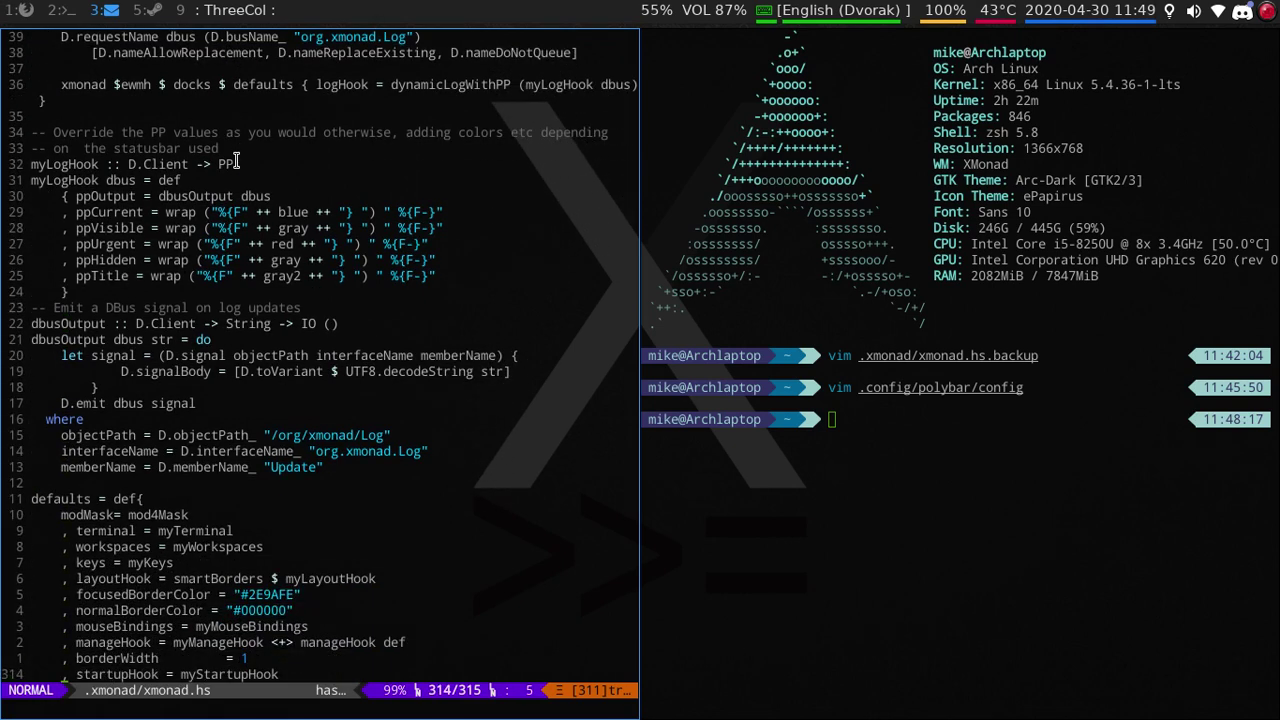
pyautogui.press('j')
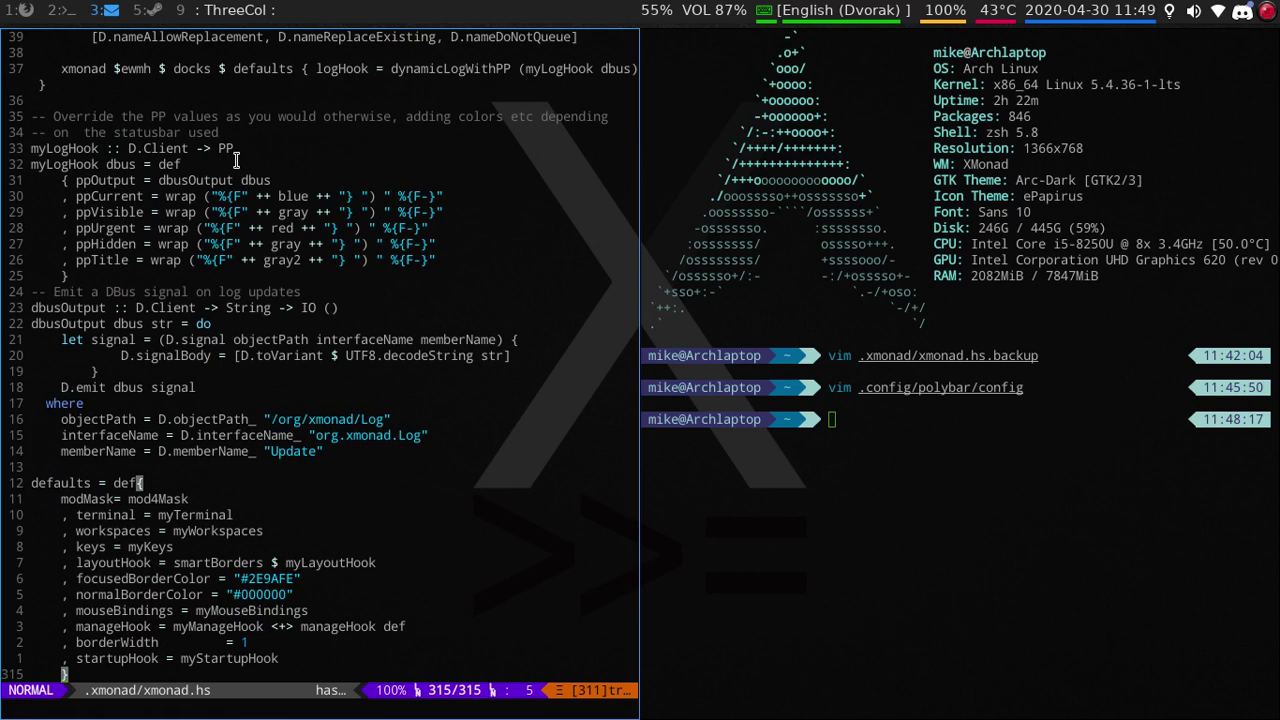
pyautogui.press('super+j')
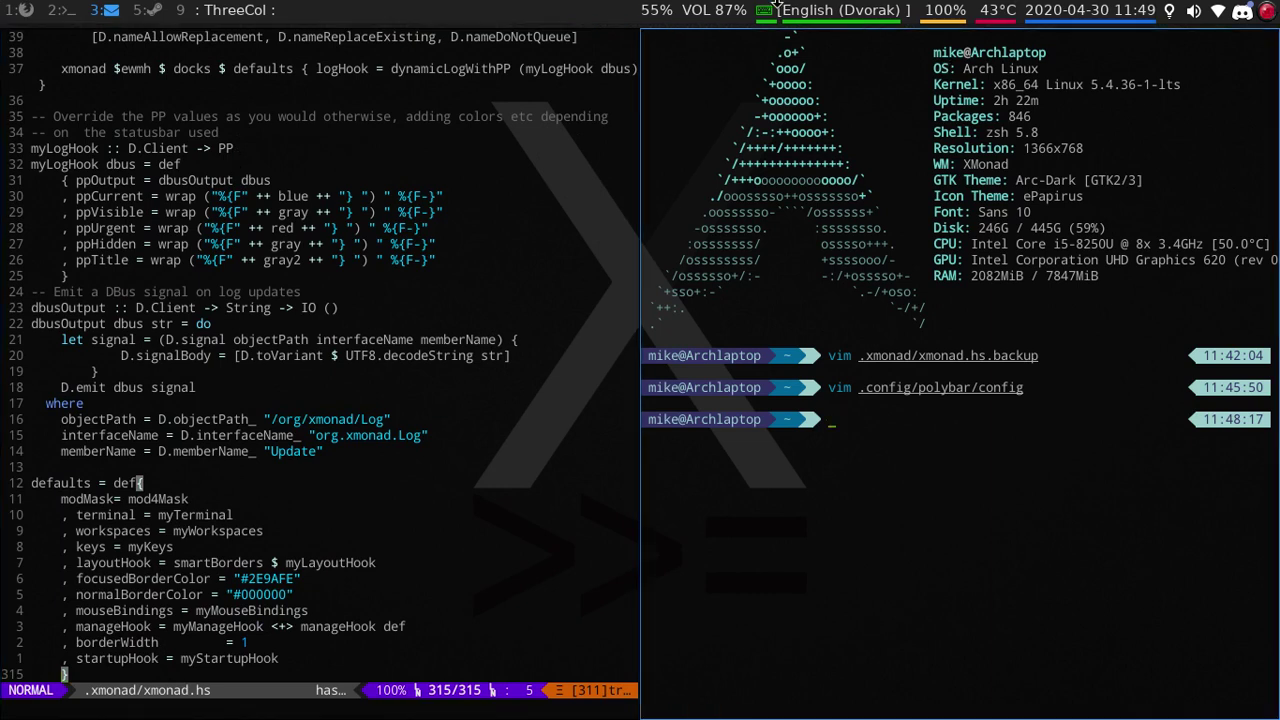